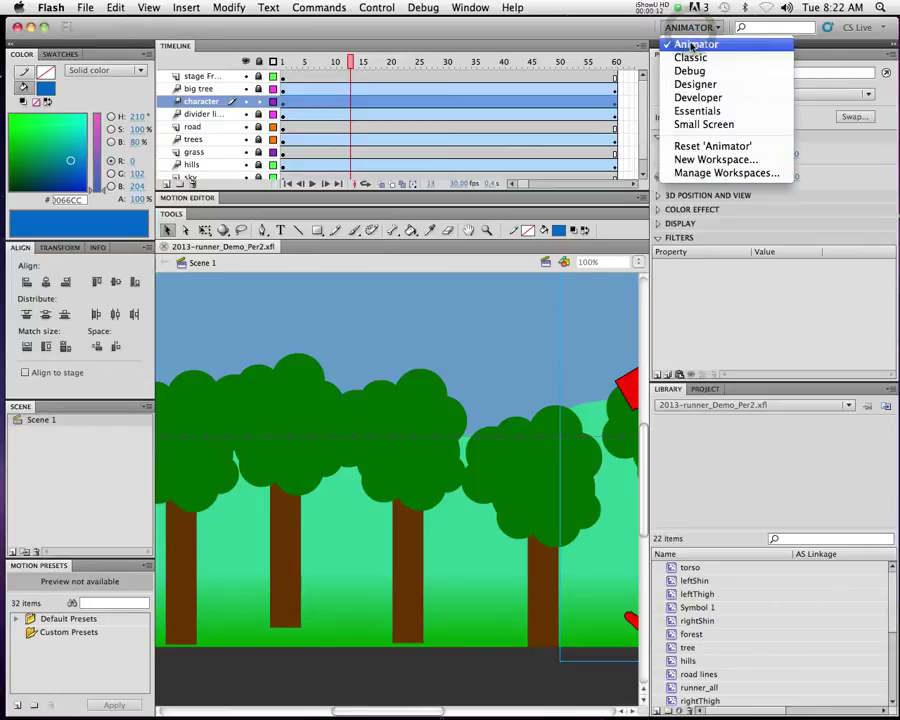
Load the Animator workspace layout from the workspace switcher
left_click(694, 45)
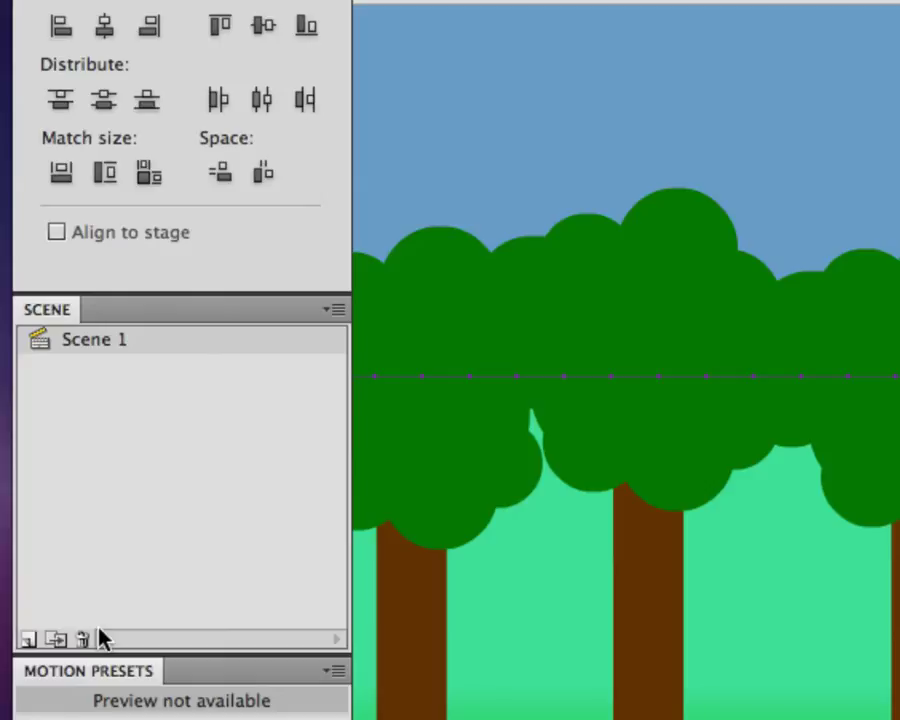
Add Scene 2, drag it above Scene 1, then move it back below Scene 1
left_click(30, 640)
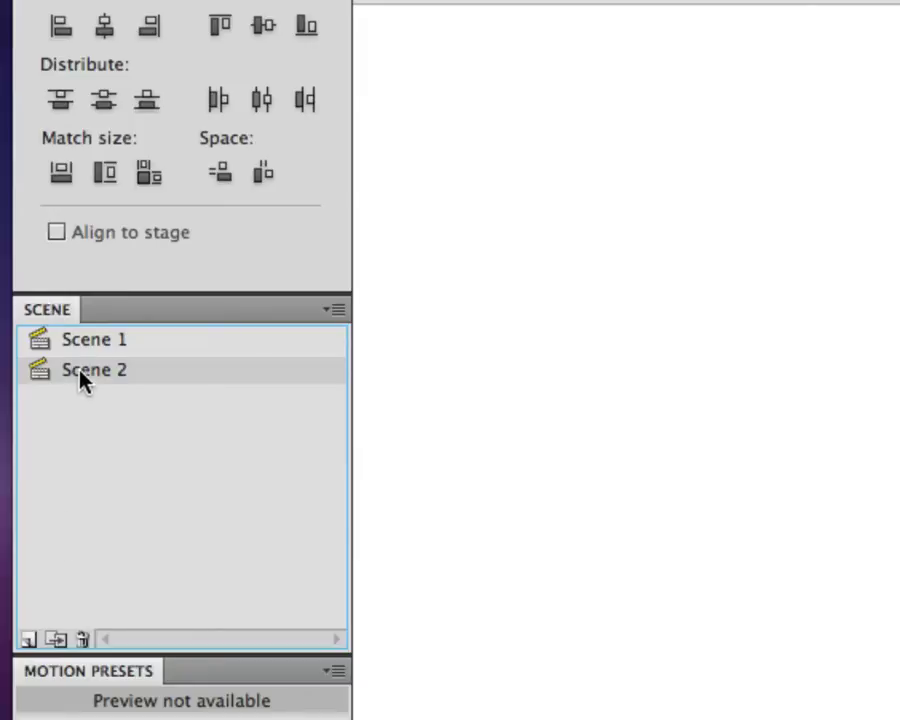
left_click_drag(80, 380, 80, 341)
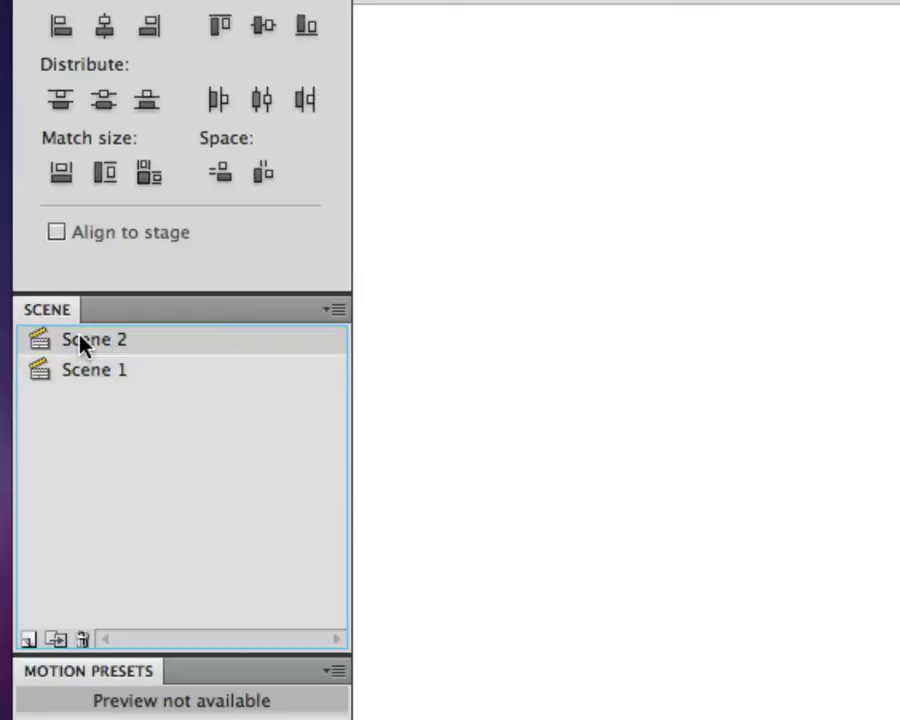
left_click_drag(80, 341, 78, 387)
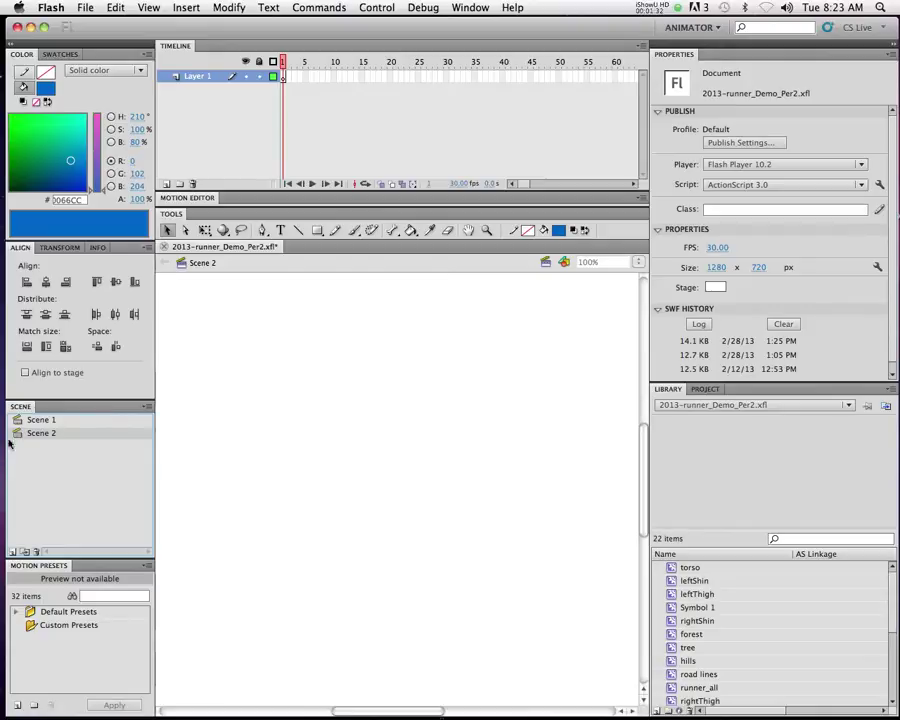
Zoom out the stage and dock the Library and Project panels in the upper-right group
key("z")
left_click(335, 431, "alt")
left_click(343, 388)
left_click_drag(690, 390, 716, 72)
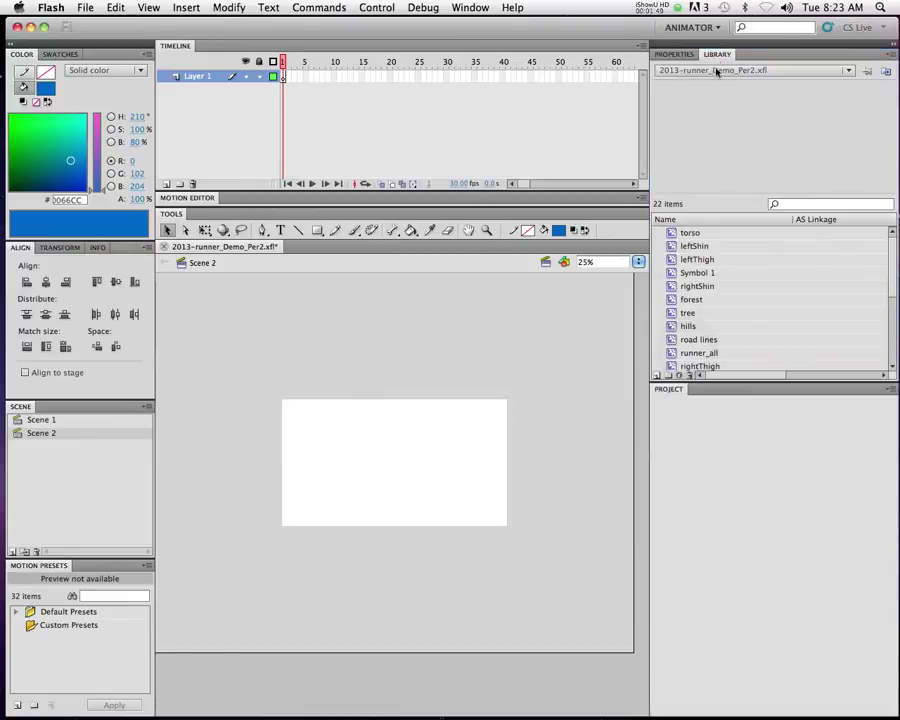
left_click_drag(670, 386, 755, 58)
left_click(722, 55)
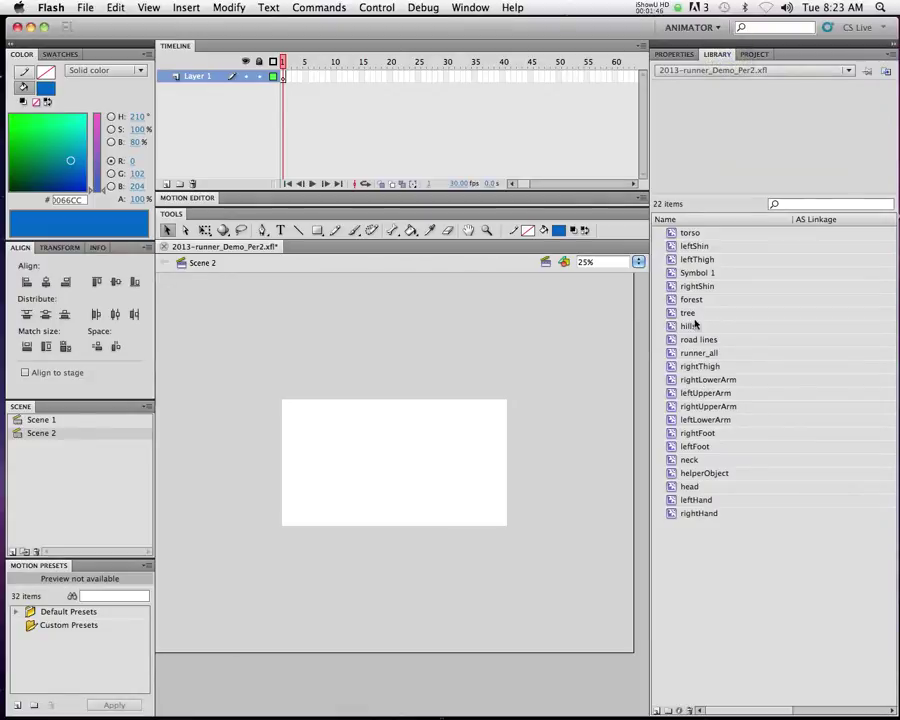
Rename the library's Symbol 1 to 'runner'
left_click(683, 272)
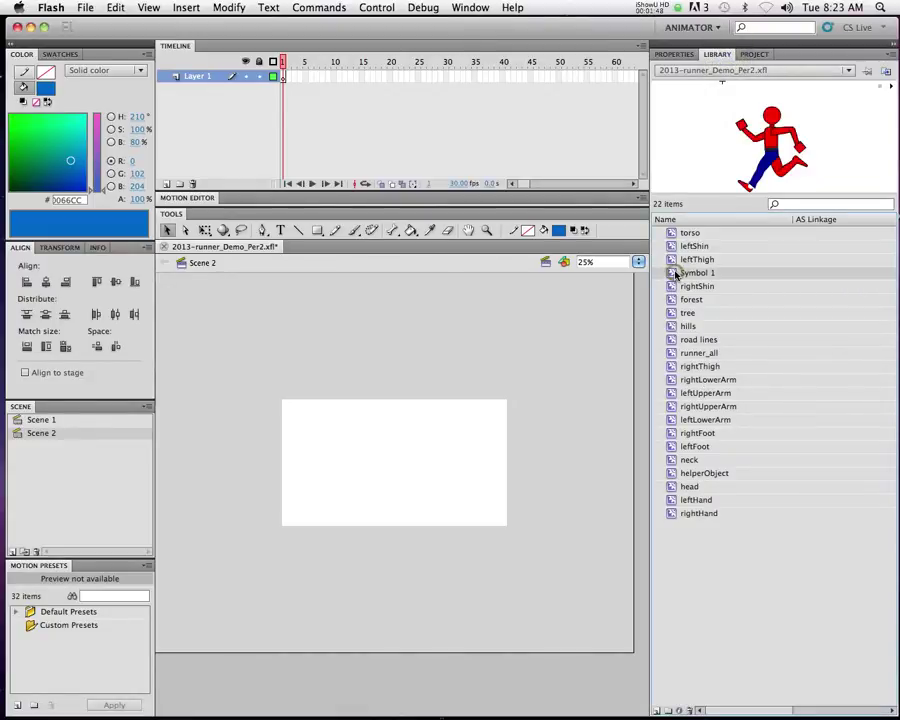
double_click(690, 273)
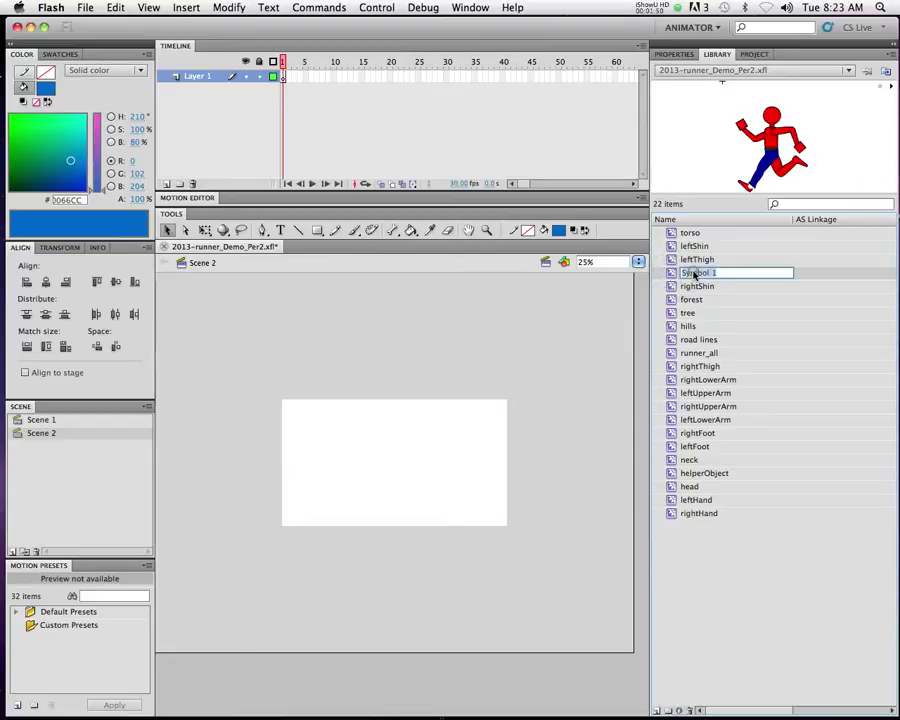
type("runner")
key("Return")
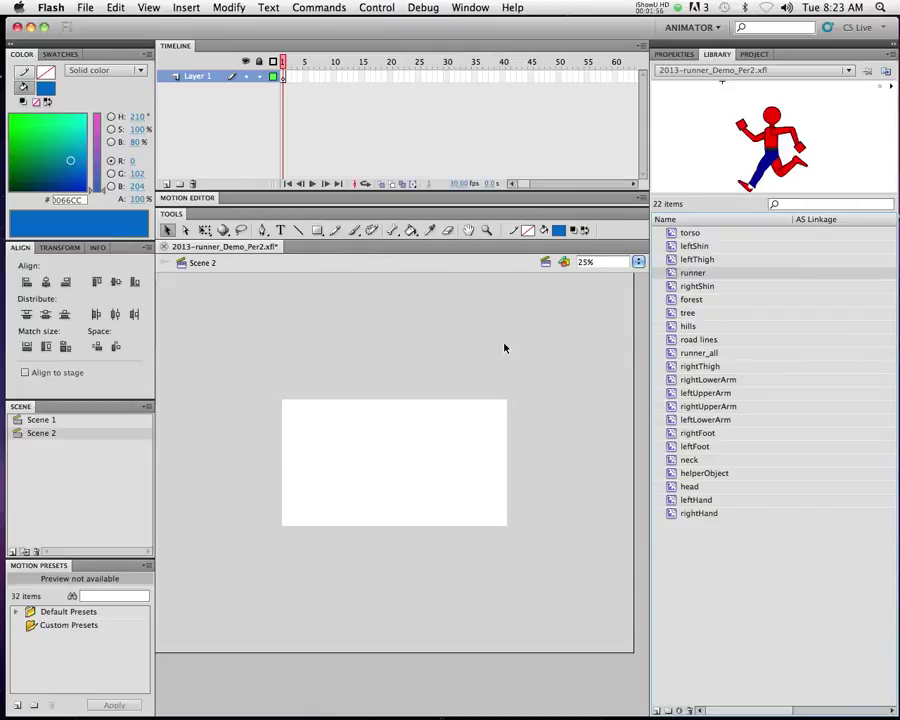
Place a runner instance on Scene 2, scale it past the stage edges, and set timeline frames to Small
left_click_drag(676, 275, 385, 480)
left_click(205, 230)
left_click_drag(444, 410, 533, 334)
left_click_drag(392, 500, 409, 505)
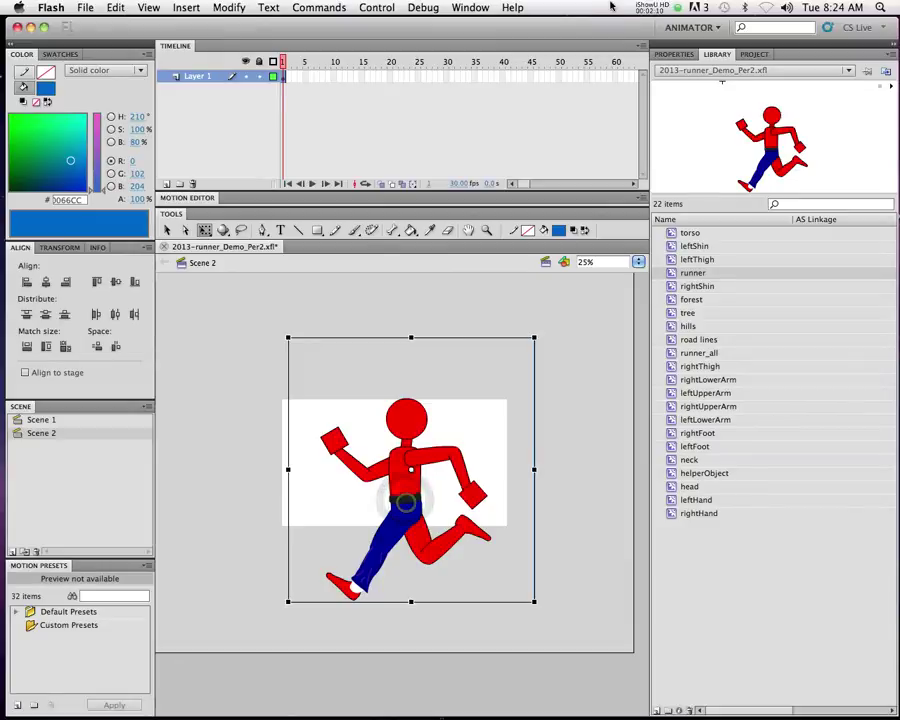
left_click(640, 46)
left_click(670, 62)
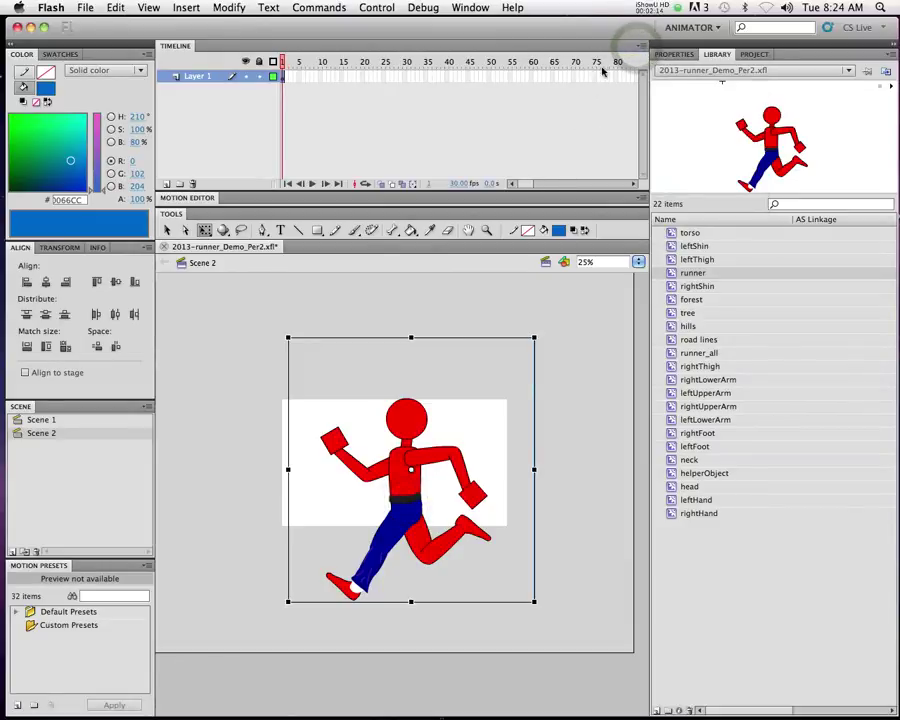
Extend Layer 1 to frame 80 and make it a motion tween on the runner
right_click(616, 79)
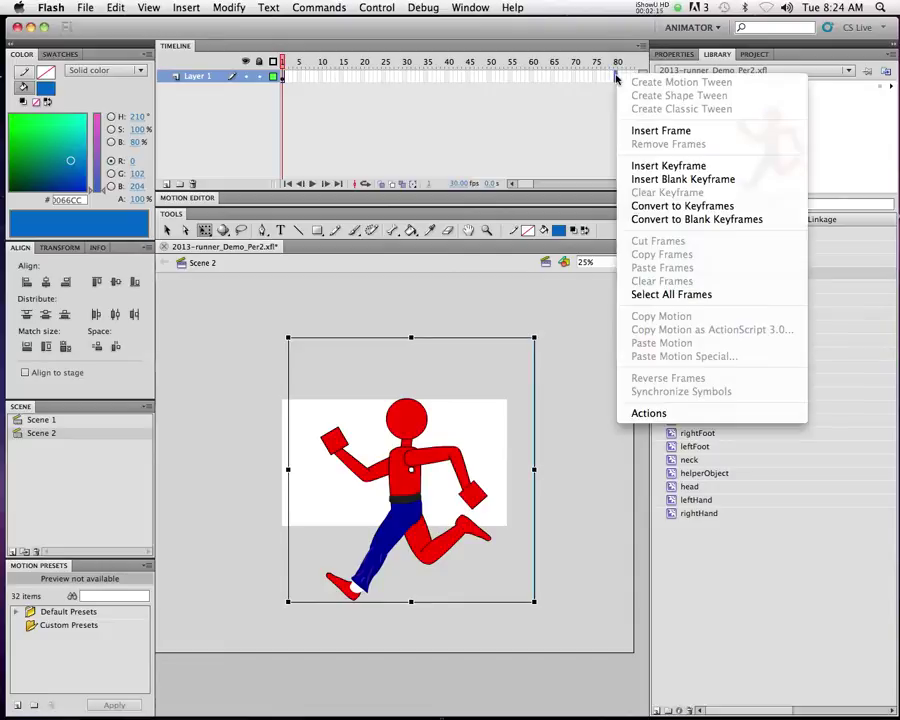
left_click(670, 131)
right_click(469, 76)
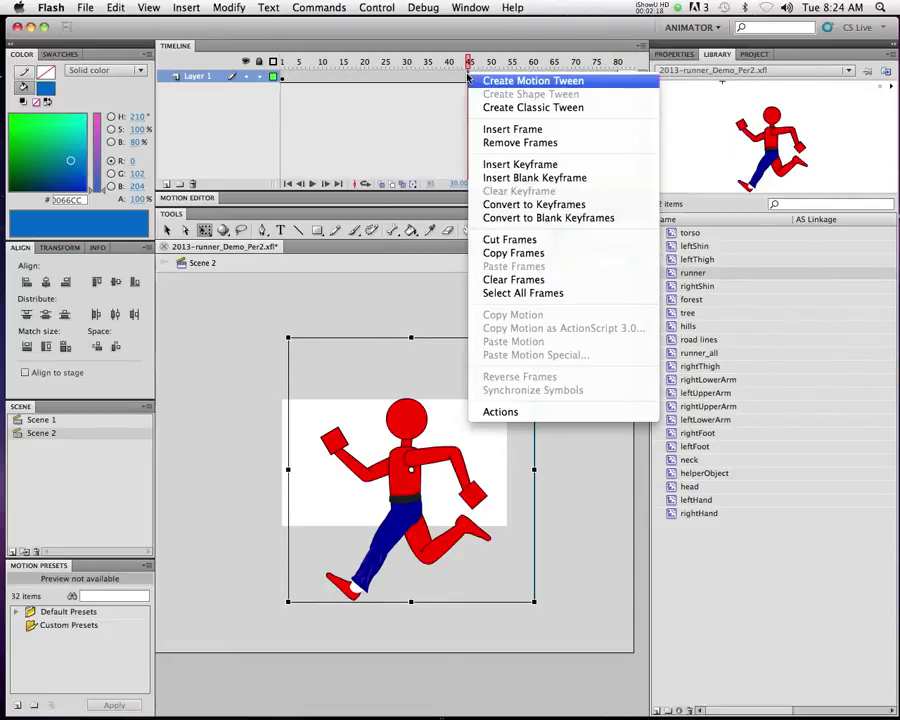
left_click(485, 80)
left_click_drag(469, 62, 299, 62)
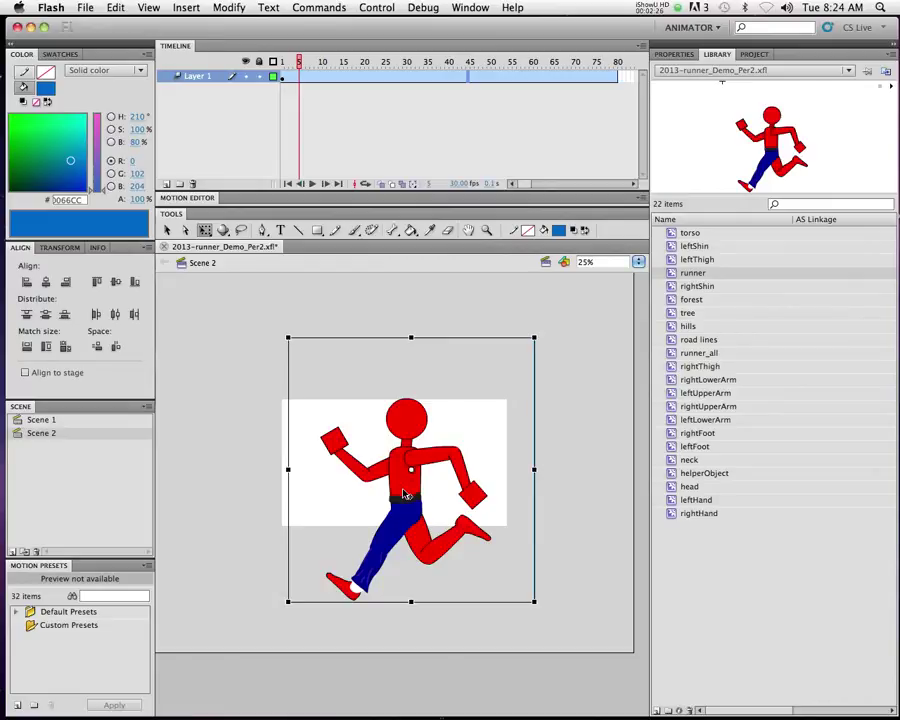
Adjust the runner's position on the tween at frames 1 and 5
left_click(292, 62)
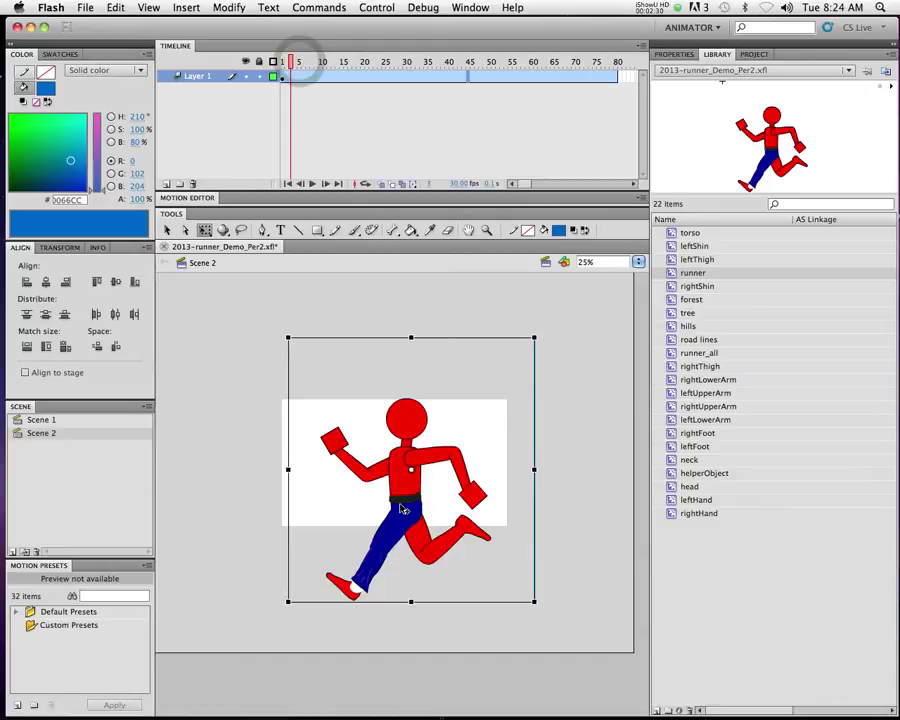
left_click_drag(403, 510, 402, 500)
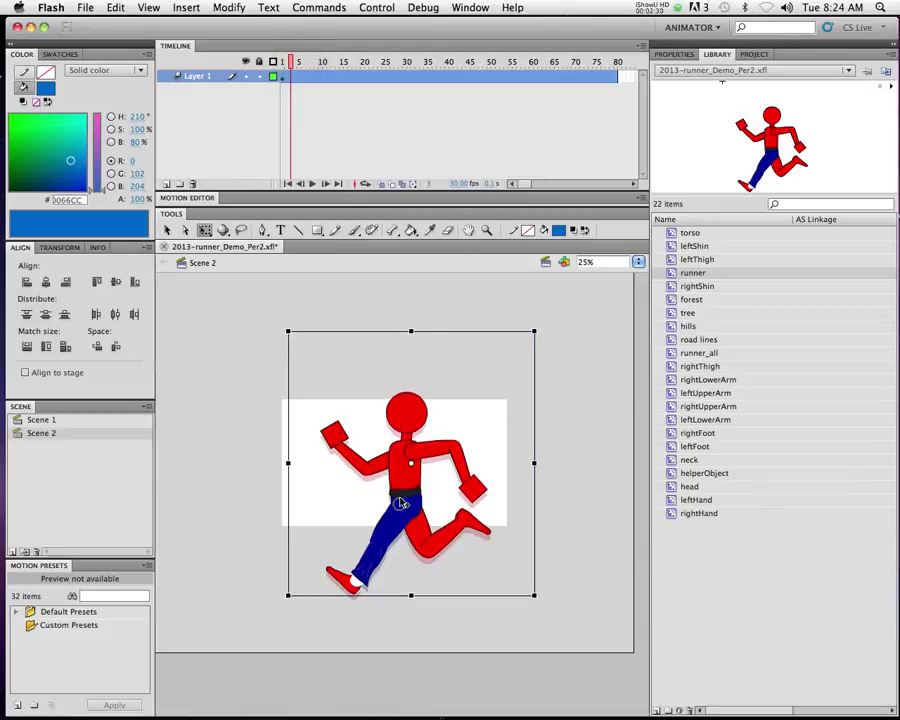
left_click(298, 61)
left_click_drag(397, 492, 396, 500)
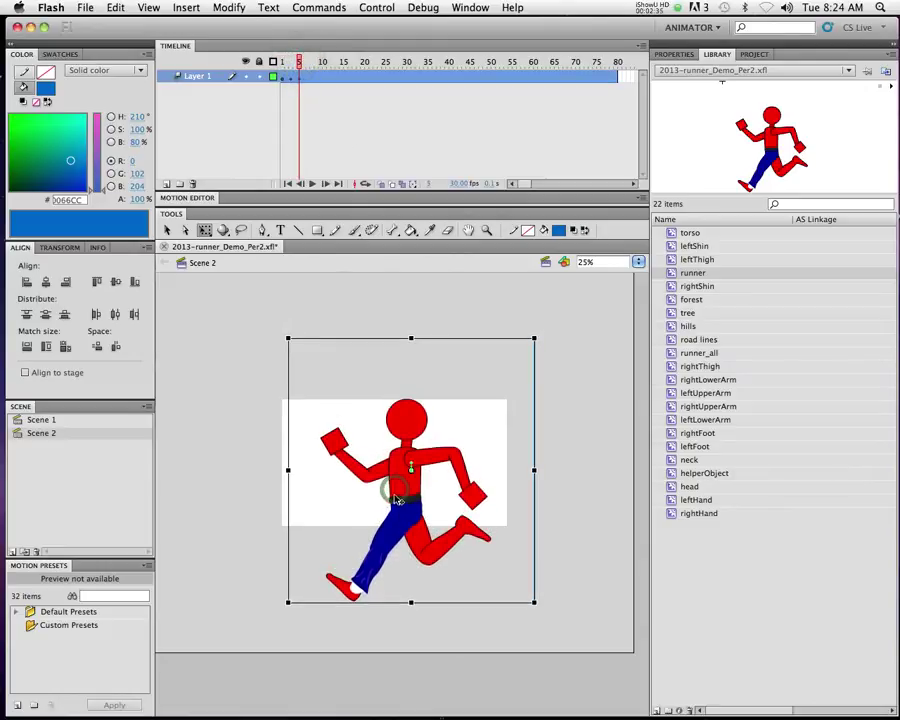
left_click(308, 62)
left_click(308, 62)
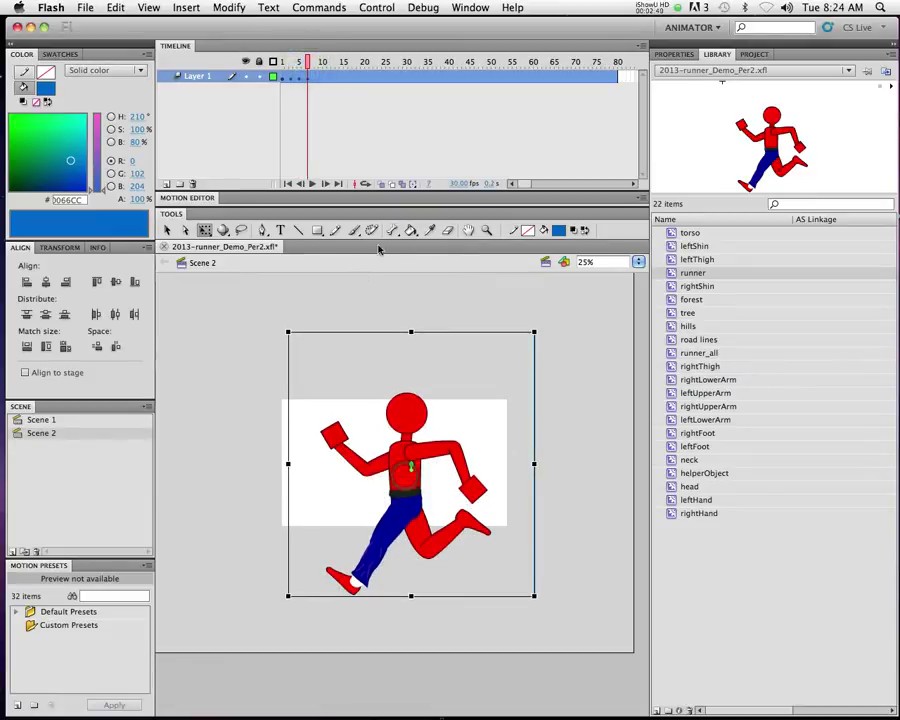
Scrub the tween from frame 9 through frame 75 to preview the runner's motion
left_click(318, 62)
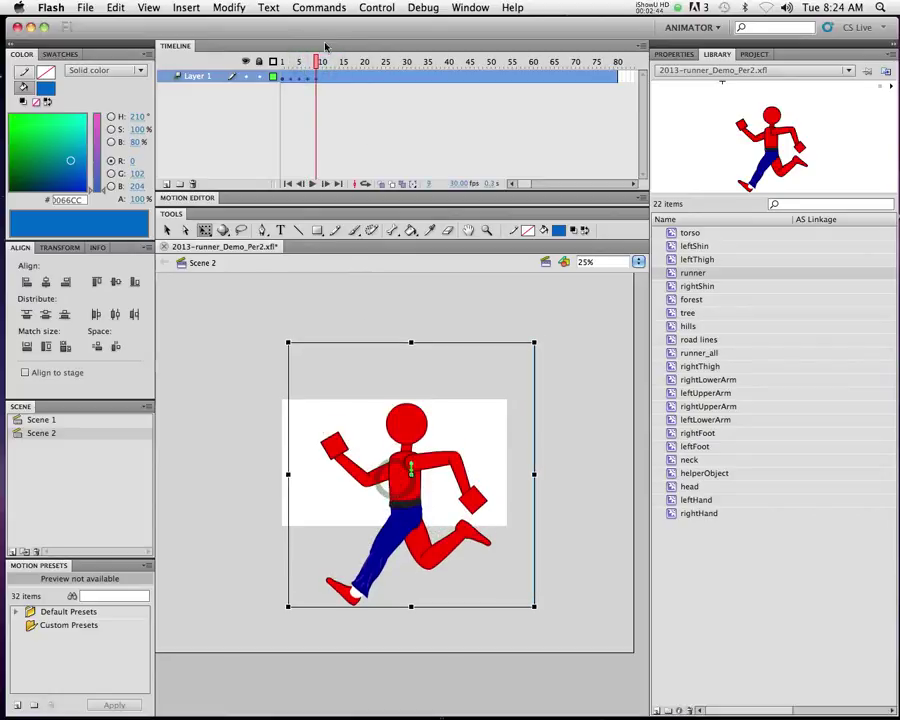
left_click(323, 60)
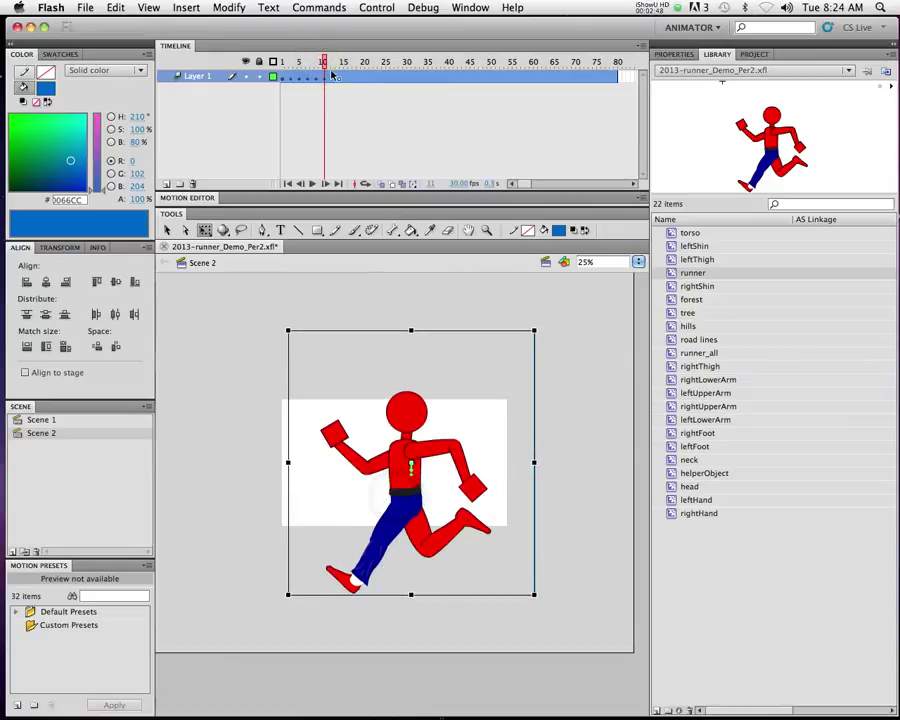
left_click(333, 60)
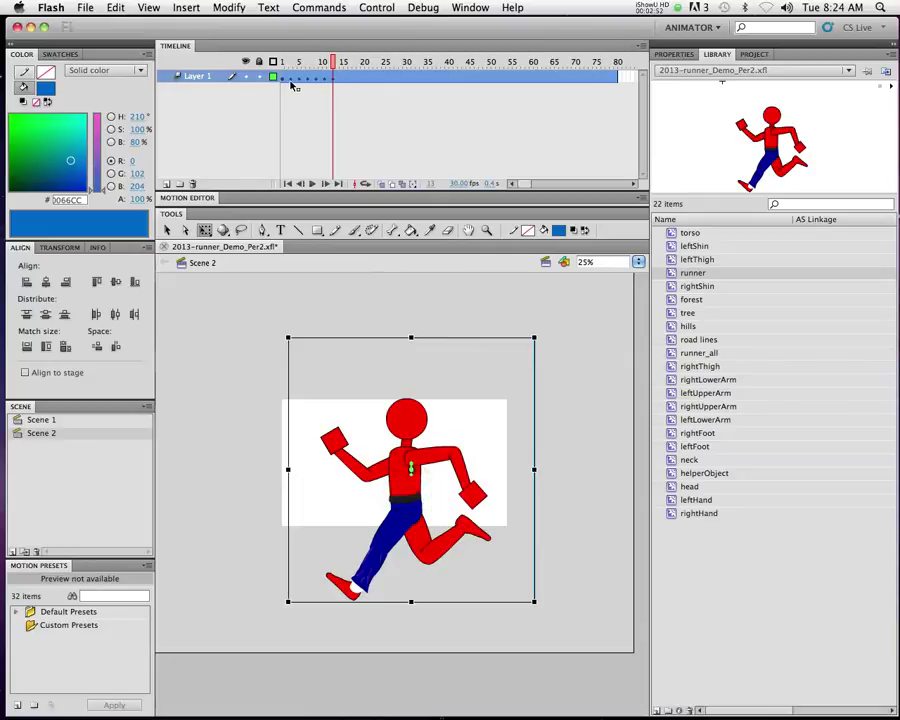
left_click(290, 84)
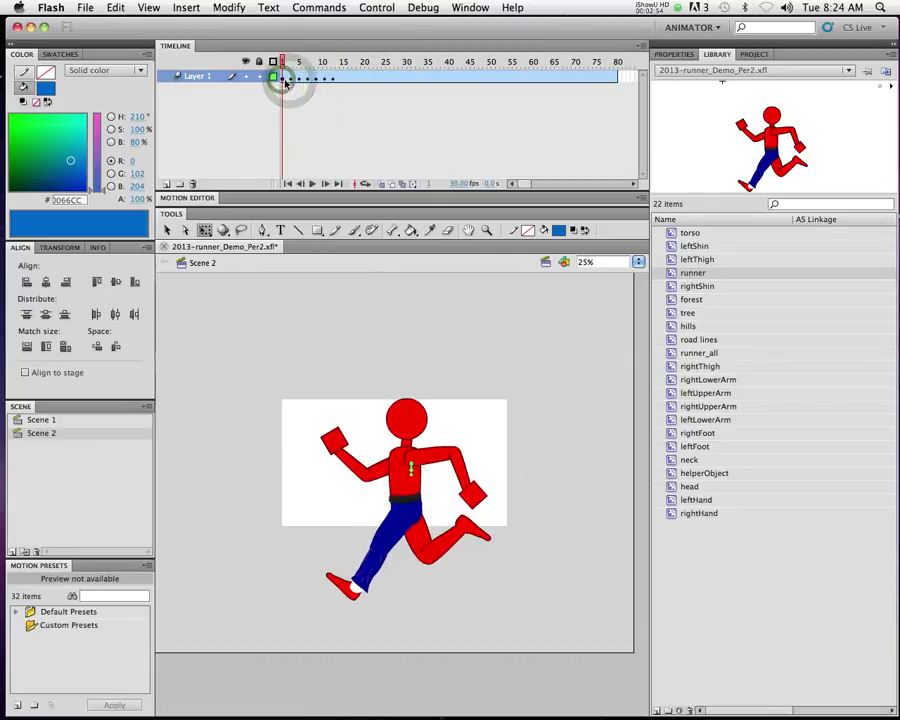
left_click_drag(301, 81, 334, 82)
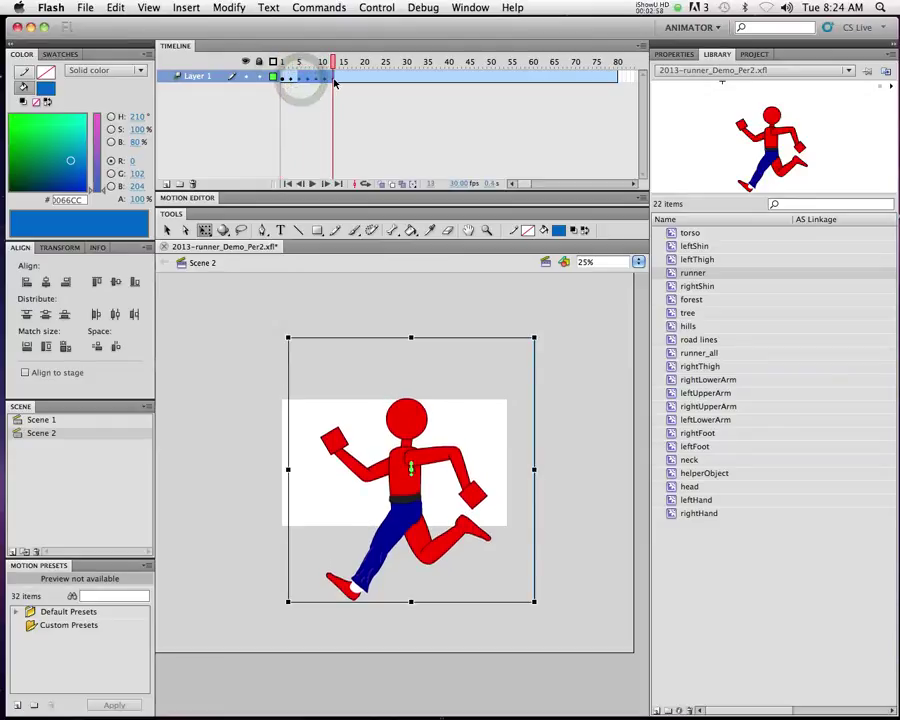
left_click(344, 82)
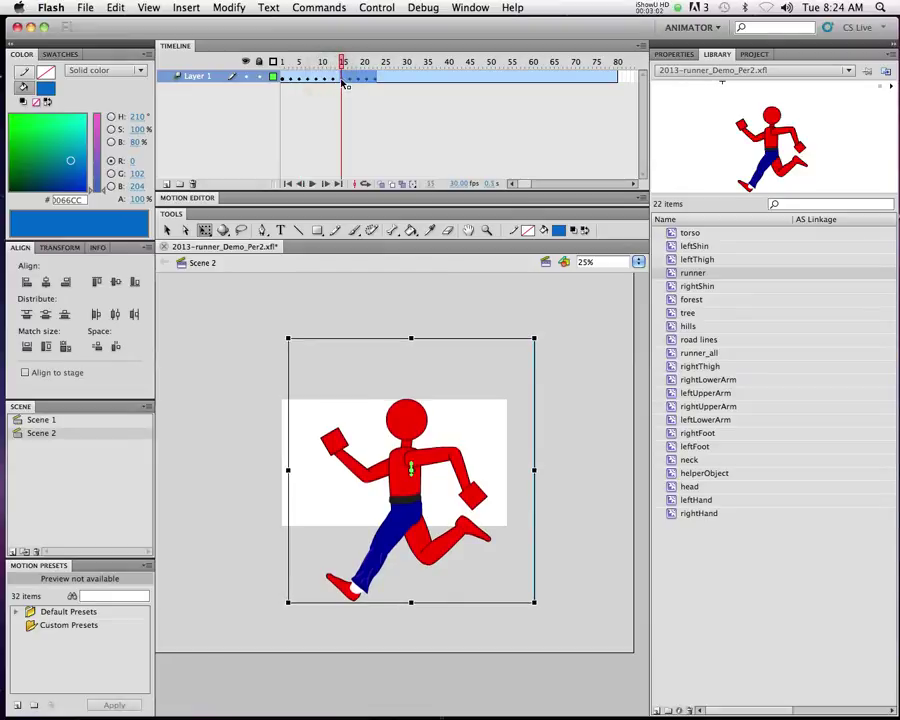
left_click(385, 82)
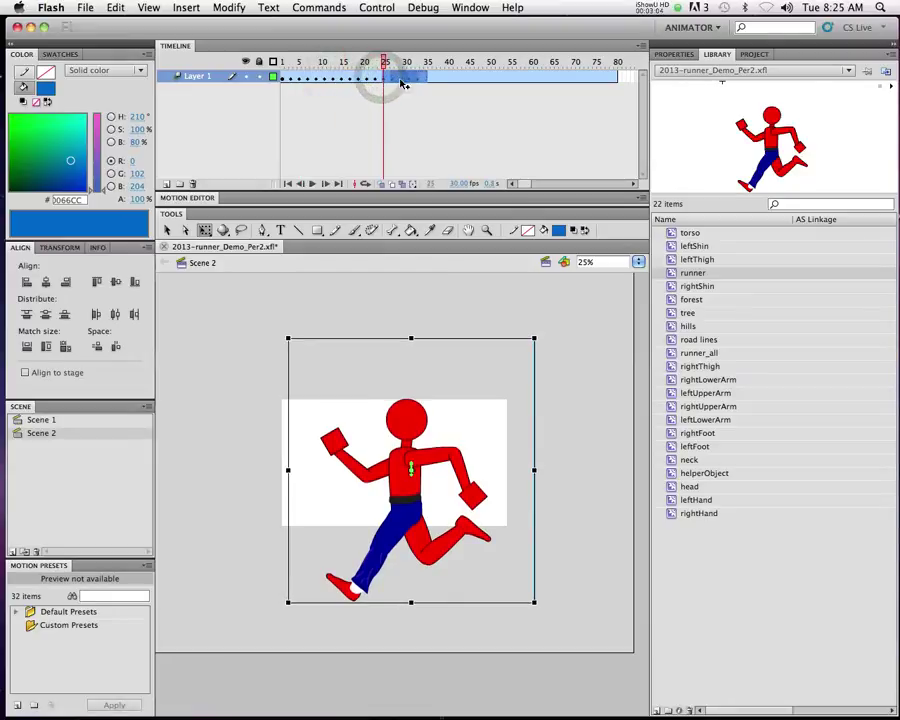
left_click(427, 82)
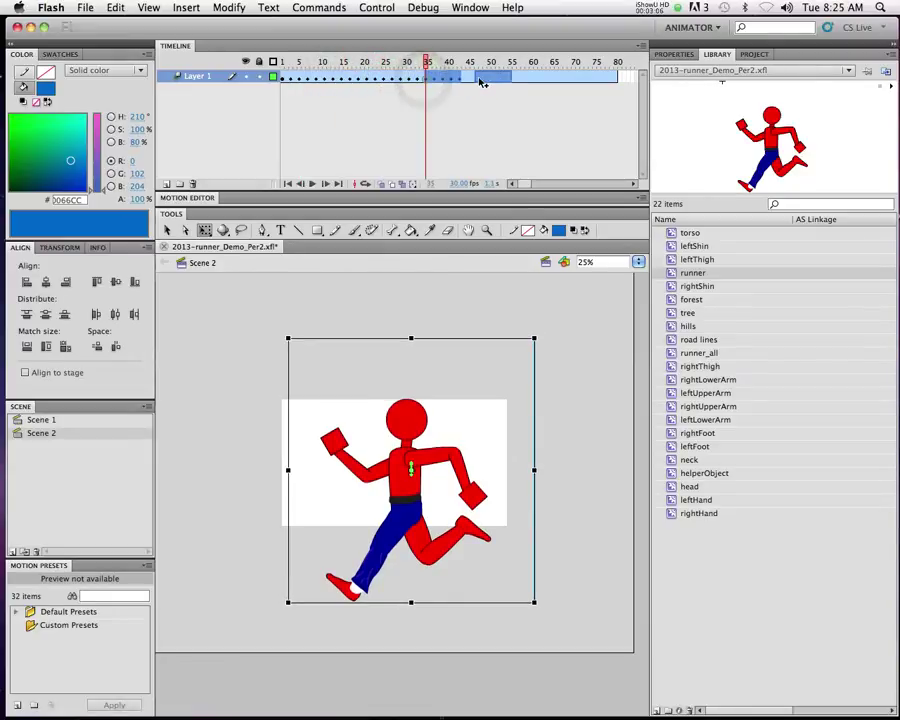
left_click(469, 82)
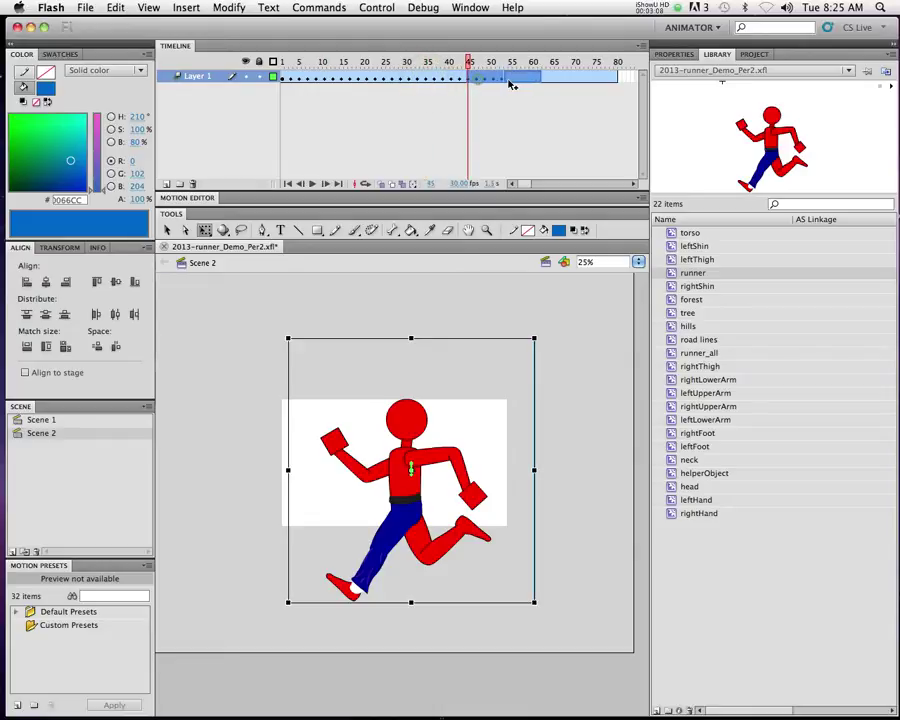
left_click(511, 78)
left_click(553, 80)
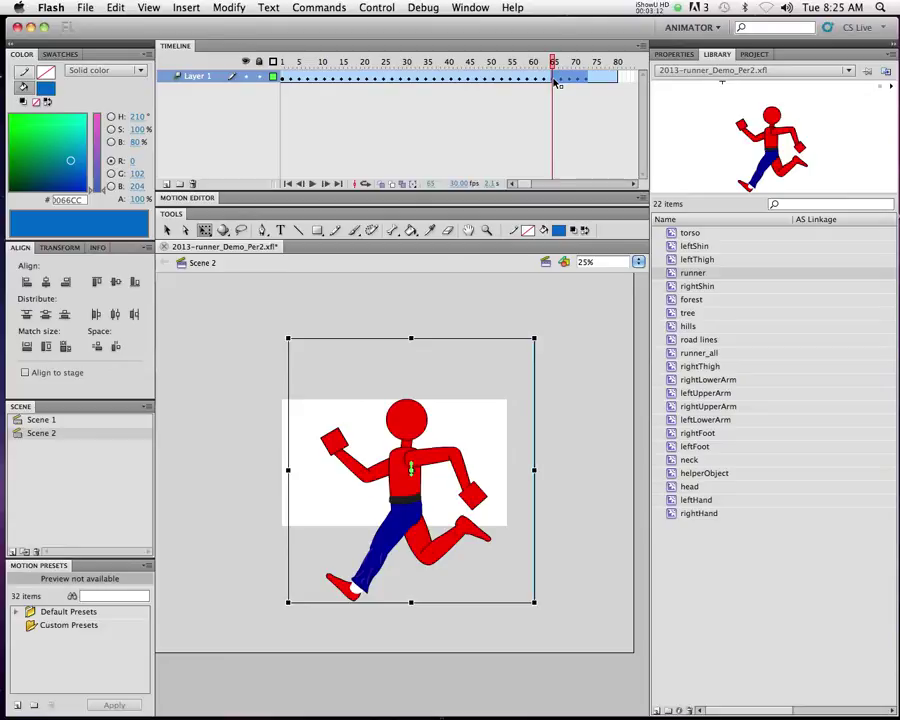
left_click_drag(556, 82, 598, 86)
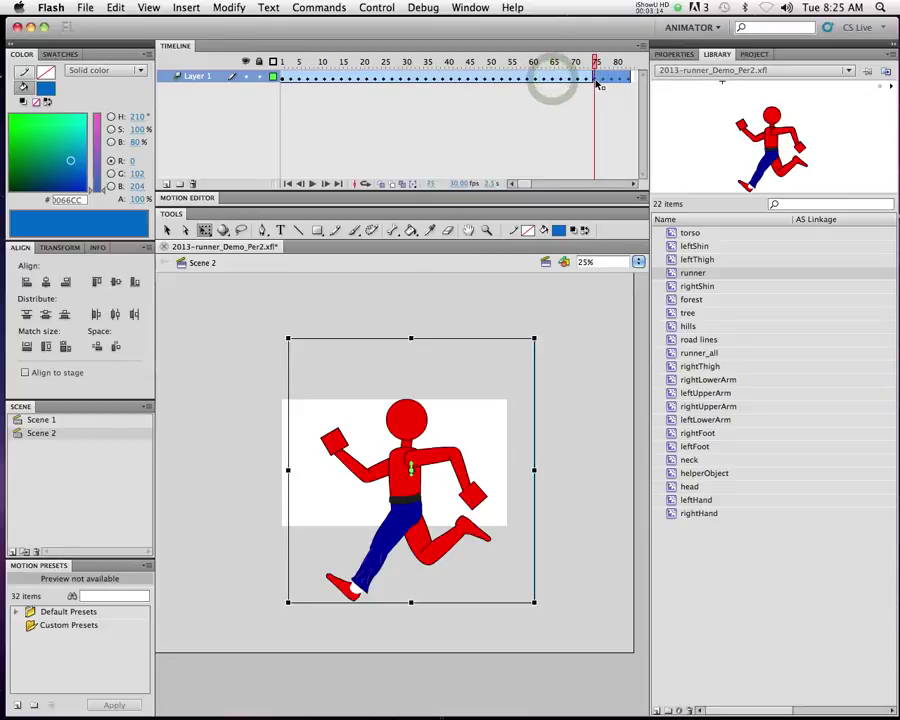
Select frames 65 onward and insert frames so Layer 1 reaches frame 80
left_click(553, 62)
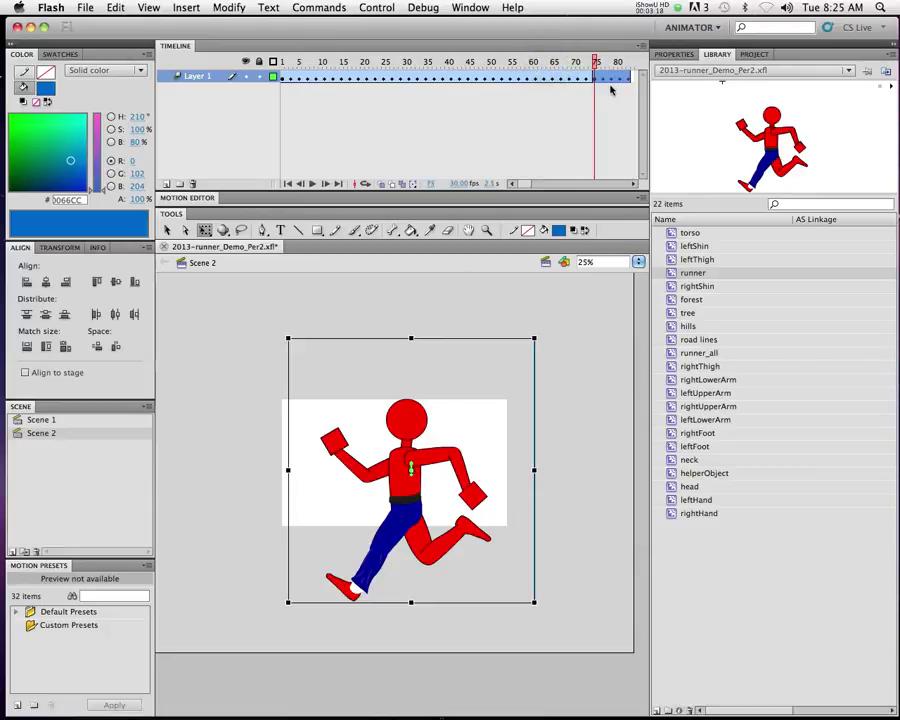
left_click_drag(553, 78, 609, 90)
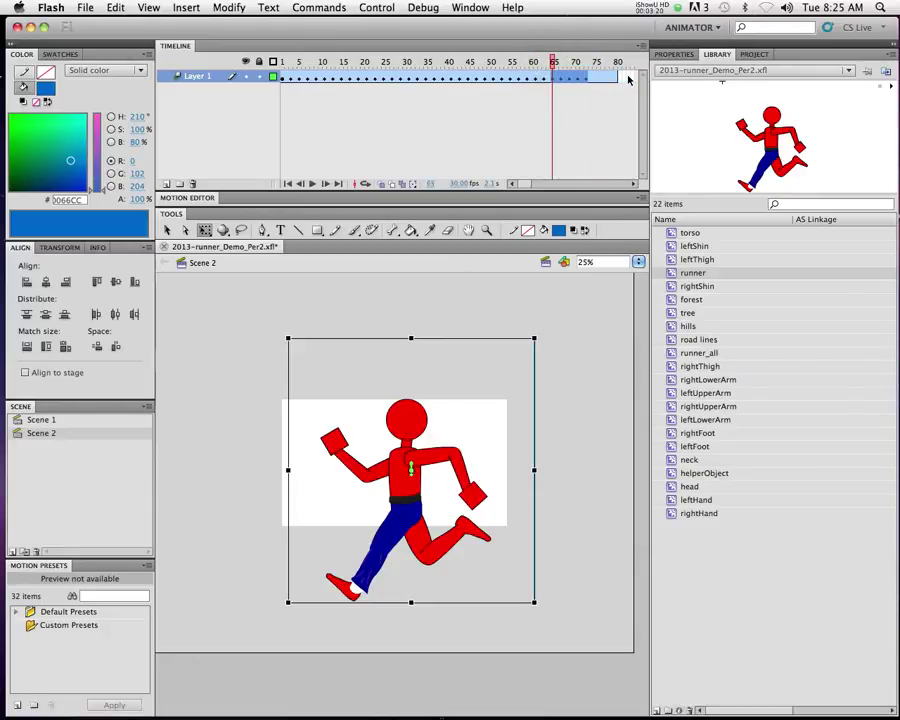
right_click(628, 79)
left_click(654, 143)
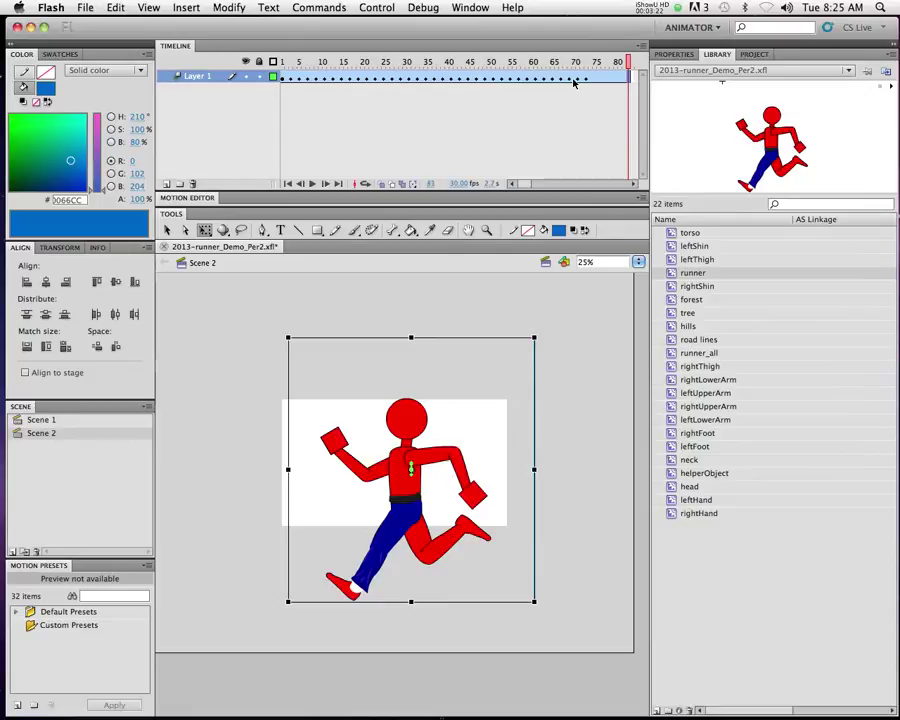
Remove extra frames so Layer 1 ends near frame 73, then play it on stage
right_click(600, 77)
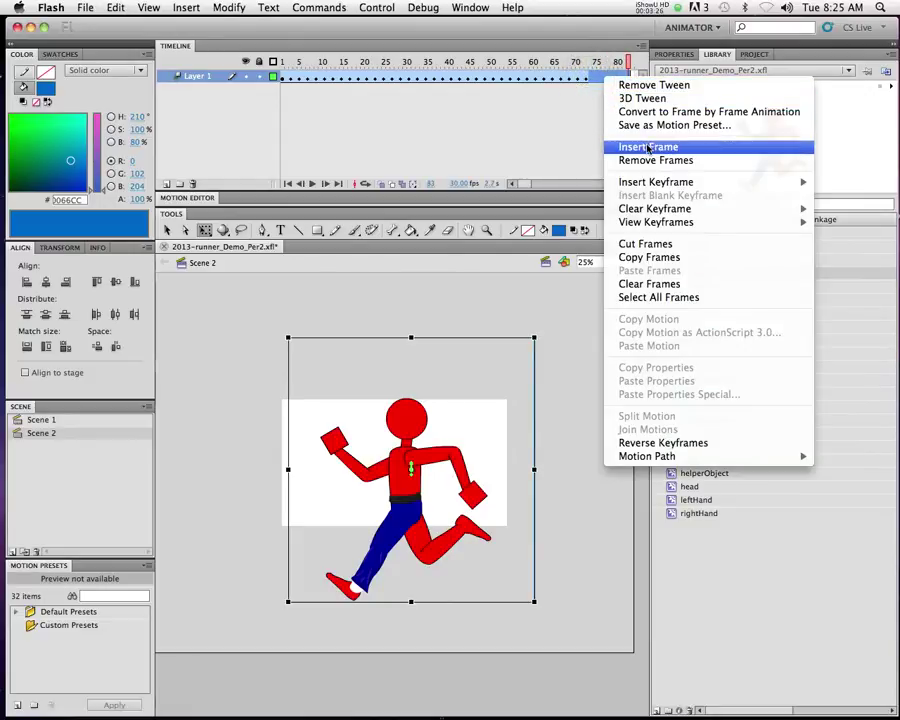
left_click(656, 160)
key("Return")
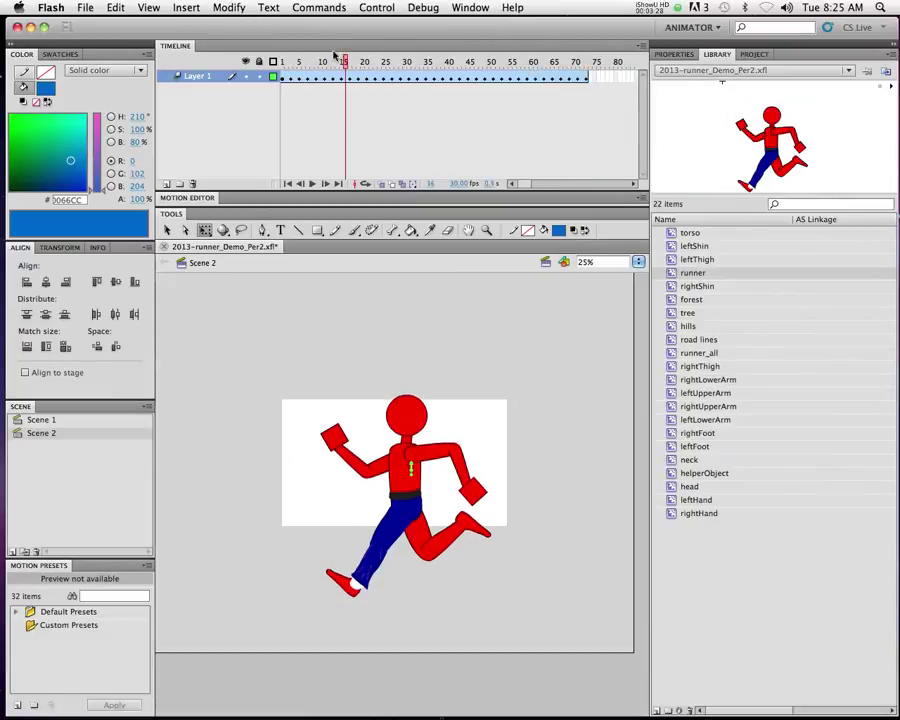
Set Test Movie to run in Flash Professional, test-play the movie, and close the preview
left_click(376, 8)
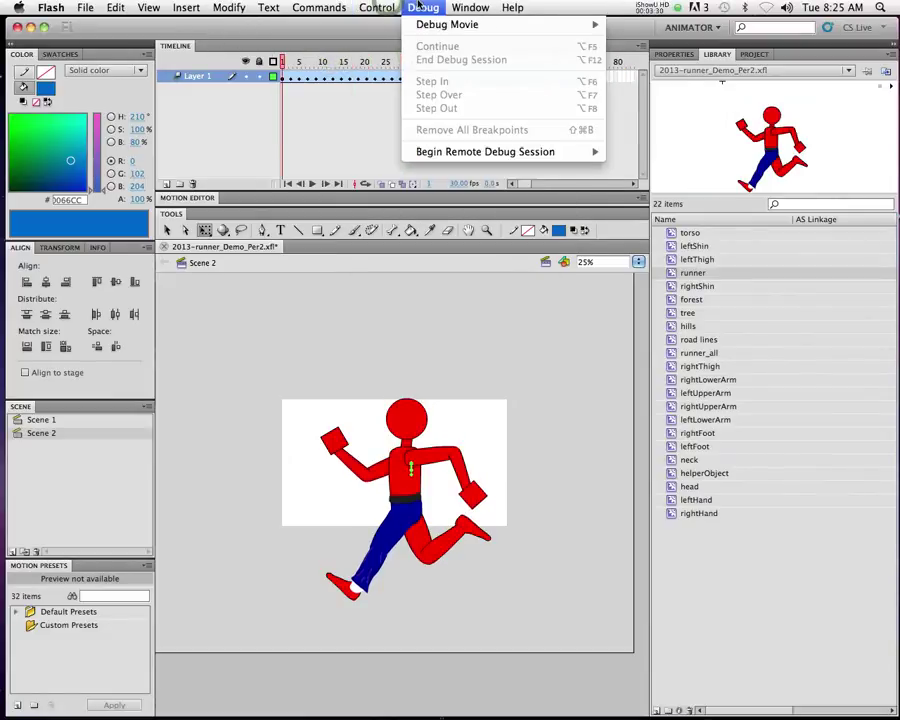
mouse_move(374, 8)
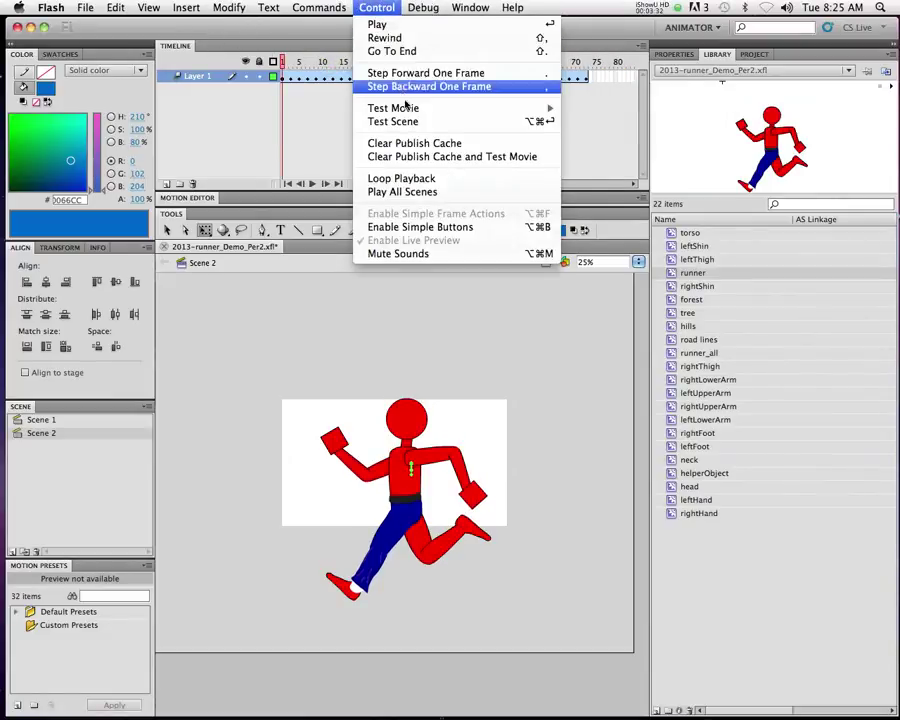
mouse_move(500, 108)
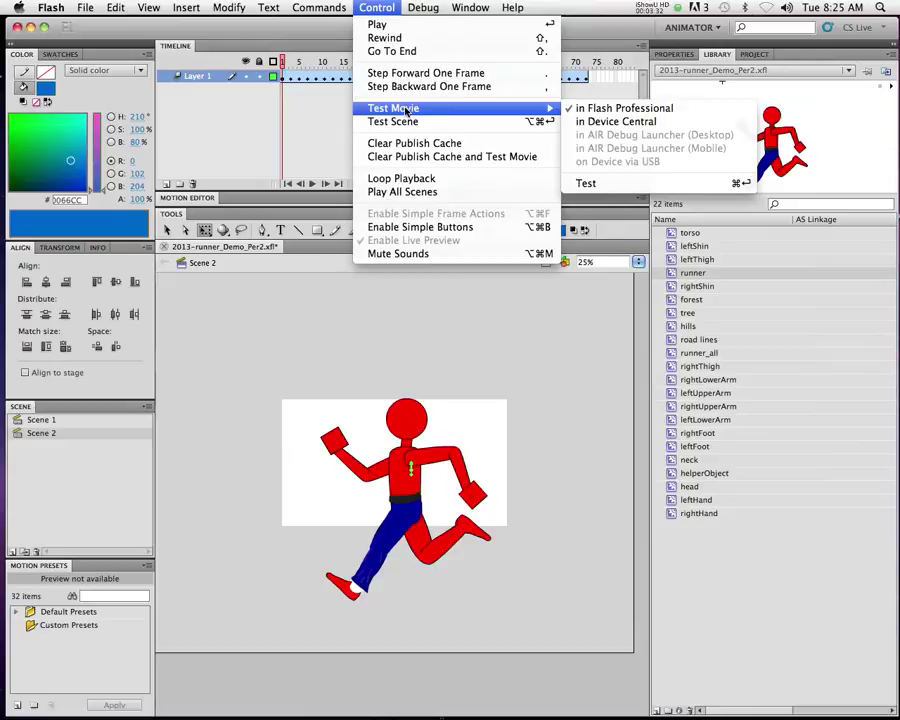
left_click(587, 108)
mouse_move(575, 107)
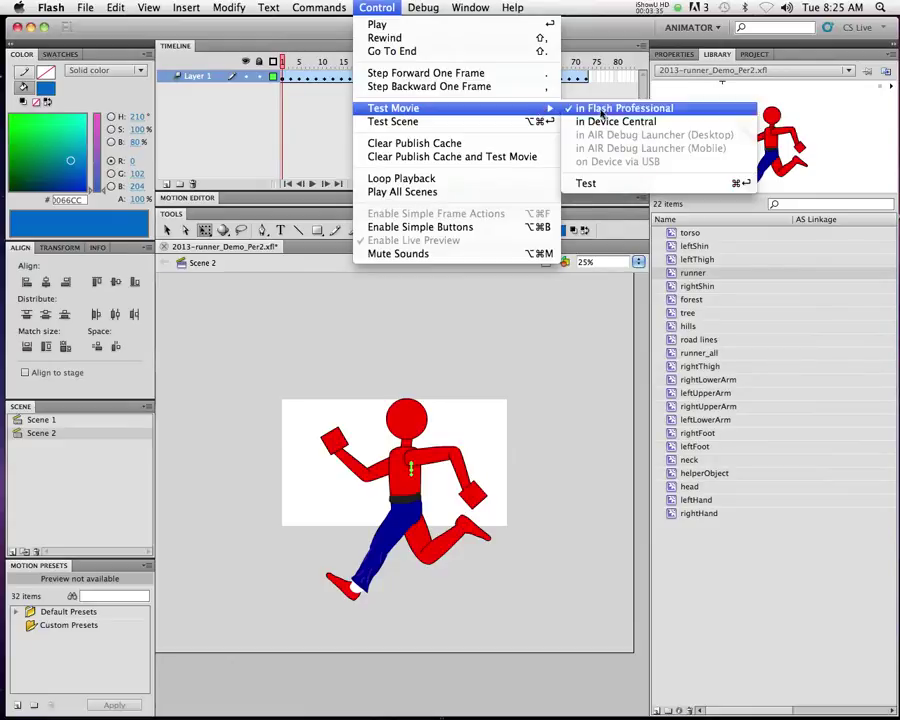
left_click(612, 182)
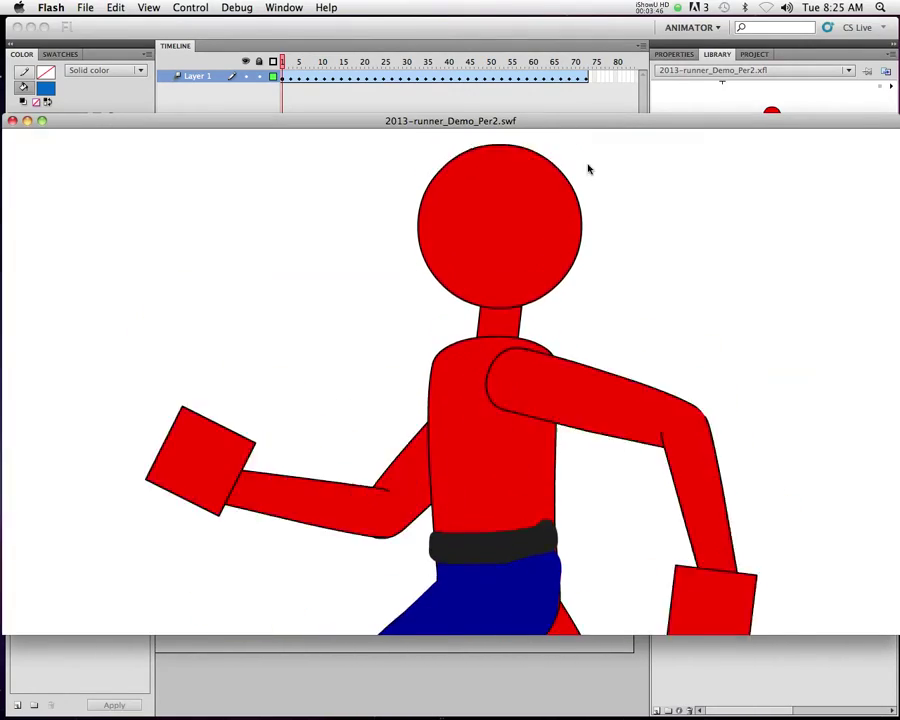
left_click(12, 121)
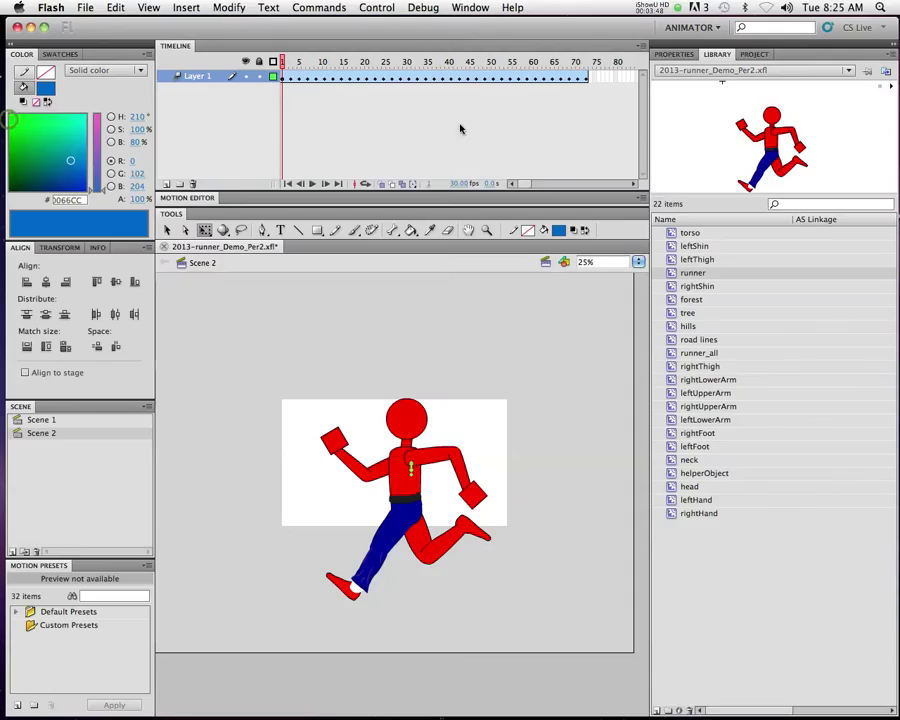
Lengthen the Layer 1 tween span to about 120 frames, test with Cmd+Return, and close the preview
left_click_drag(587, 75, 616, 75)
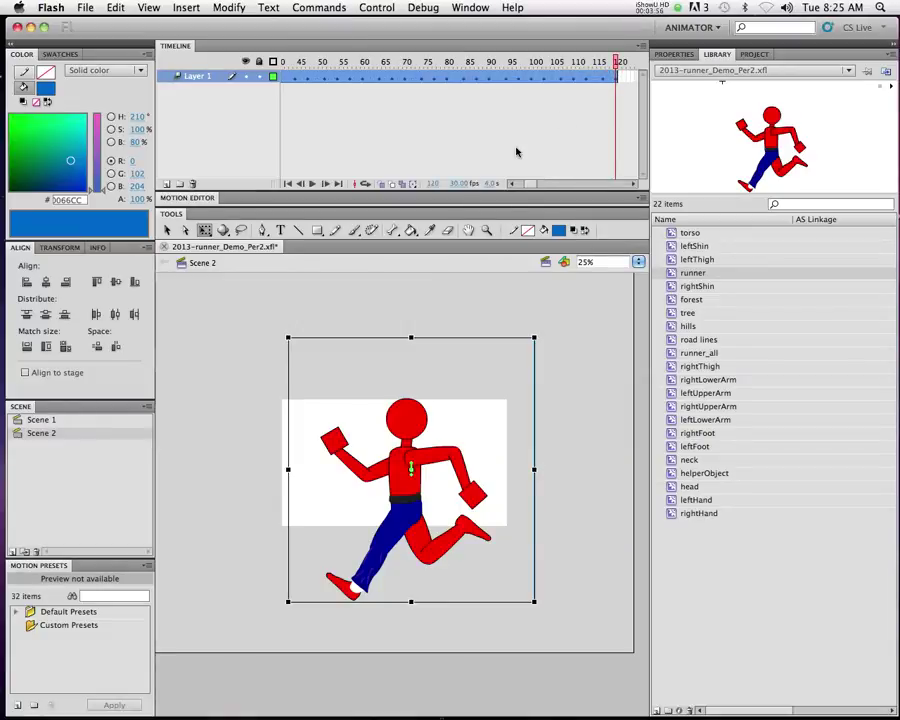
key("super+Return")
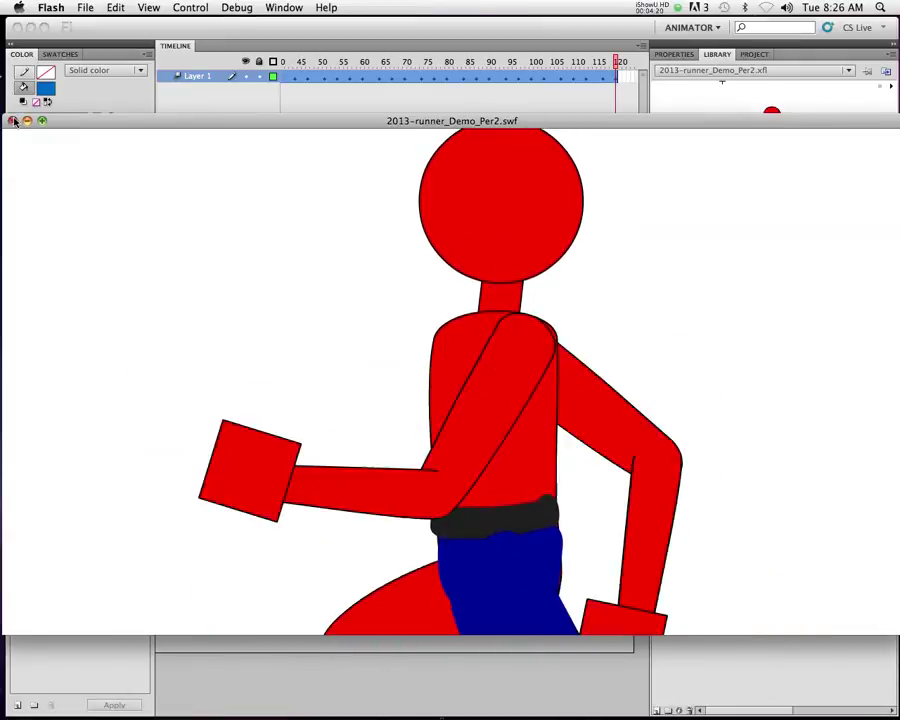
left_click(13, 120)
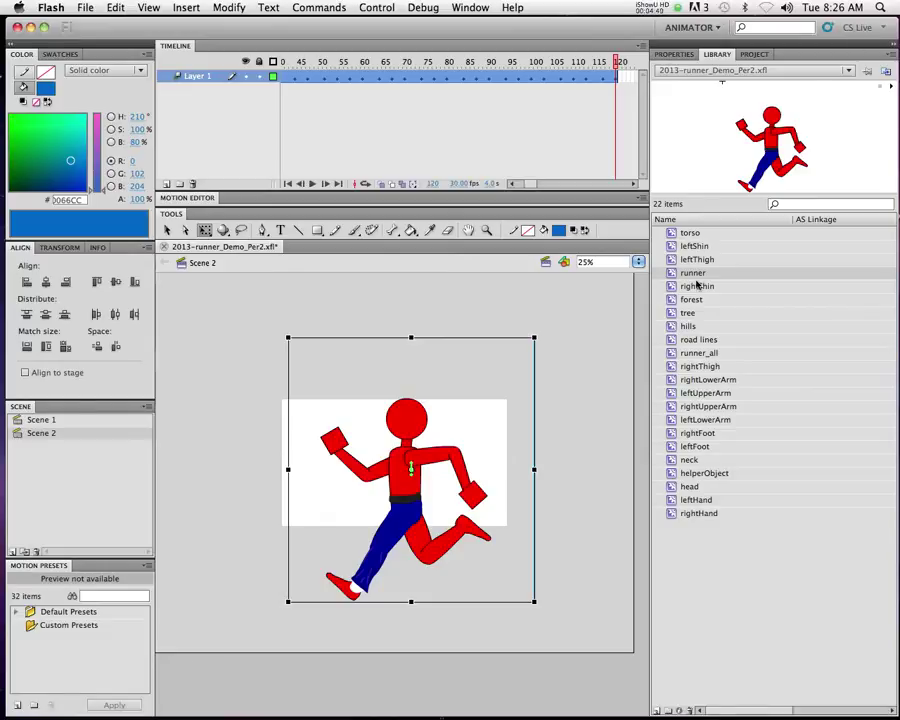
Inside the runner symbol, clear the IK pose on frames 1–30
double_click(399, 460)
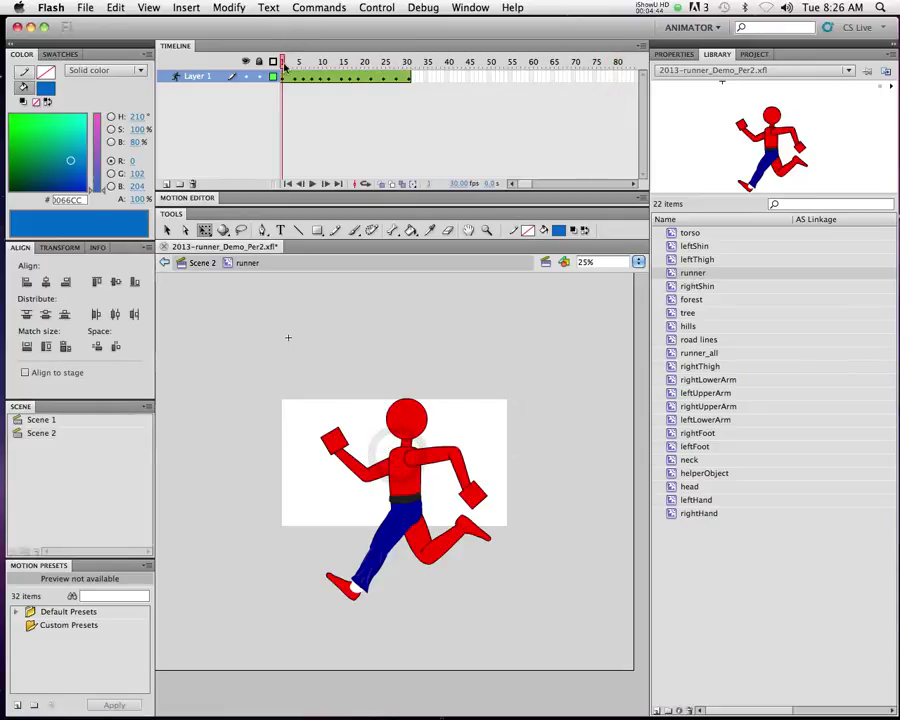
left_click_drag(296, 84, 410, 88)
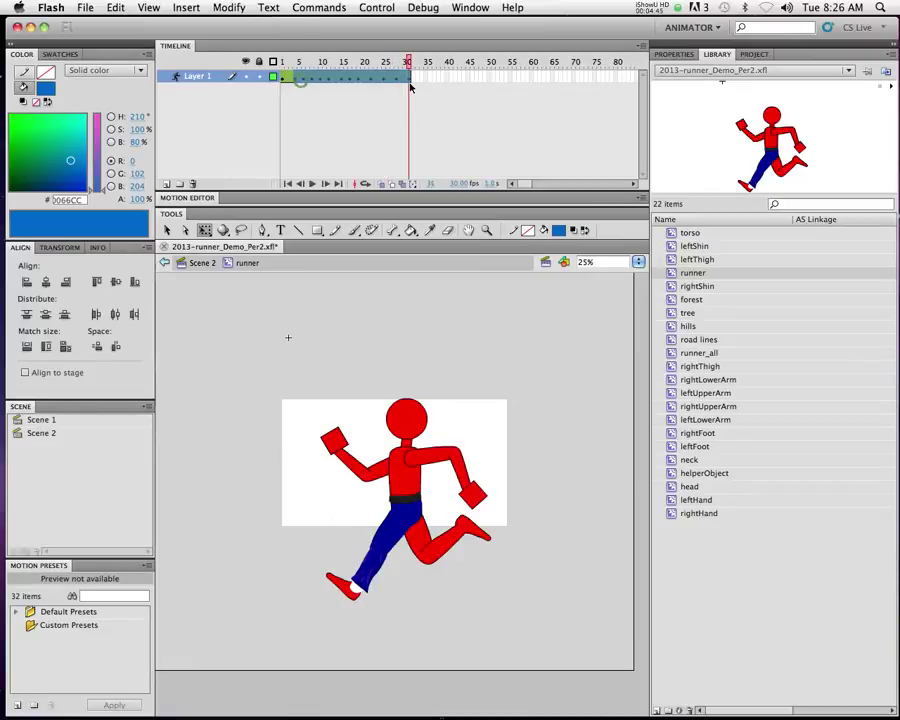
right_click(341, 80)
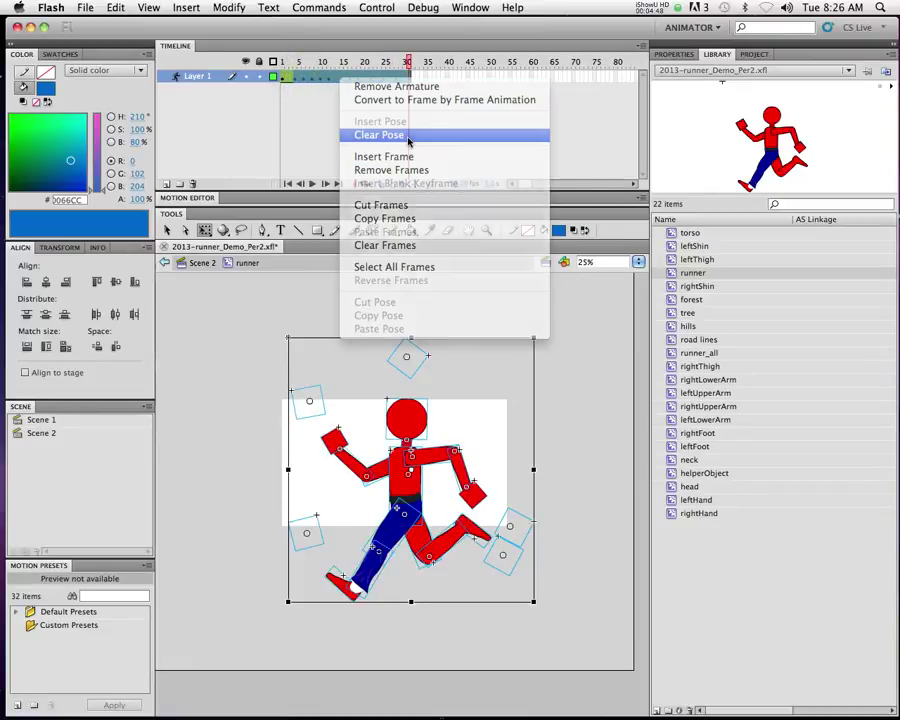
left_click(408, 139)
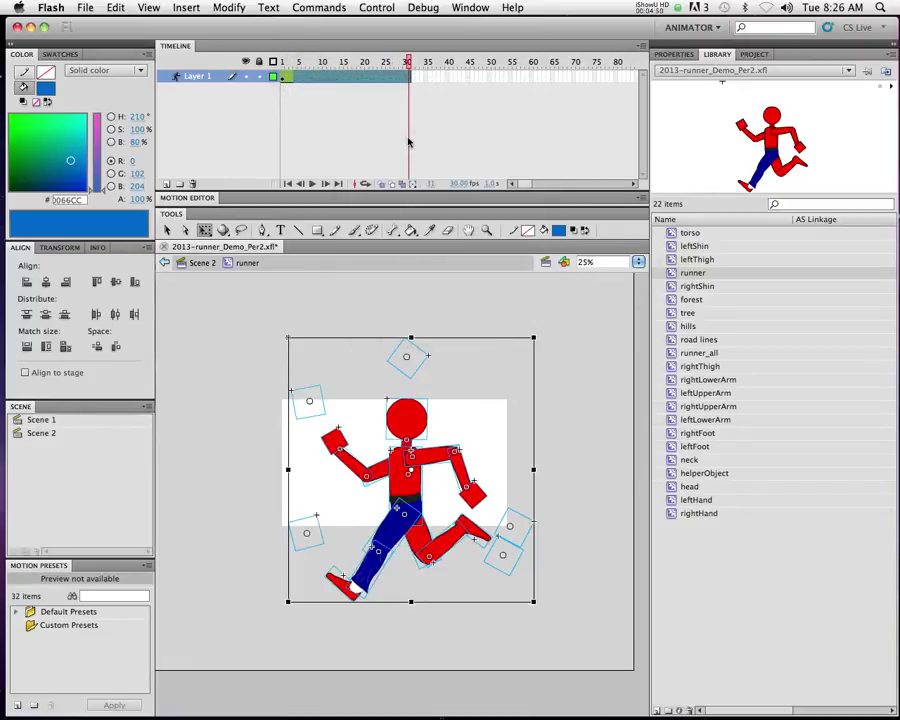
Test the movie, close the preview, and undo then redo the pose clearing to compare
key("super+Return")
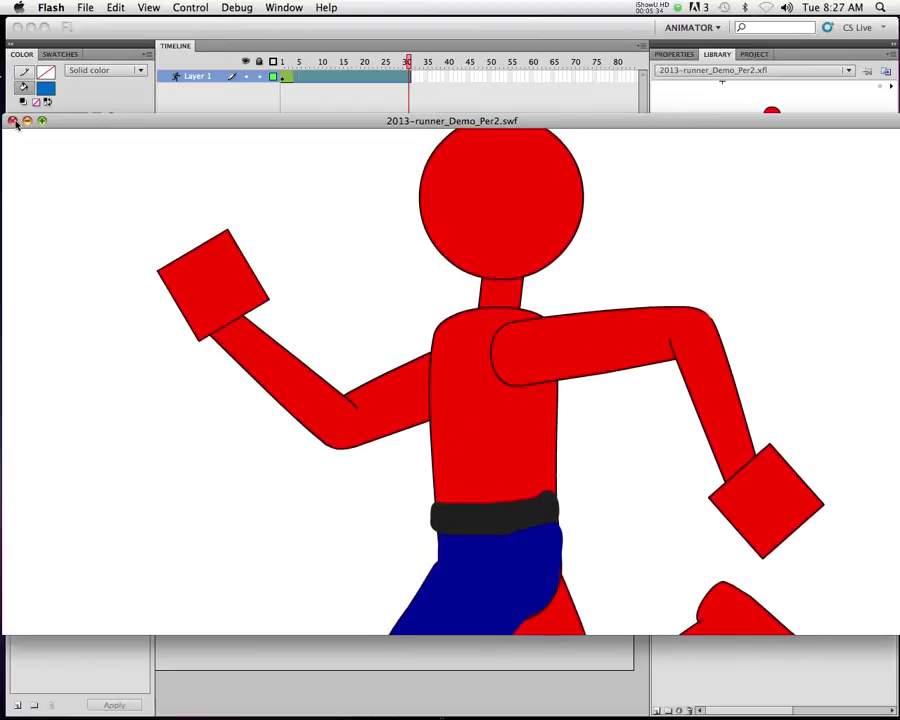
left_click(12, 62)
key("super+z")
key("super+shift+z")
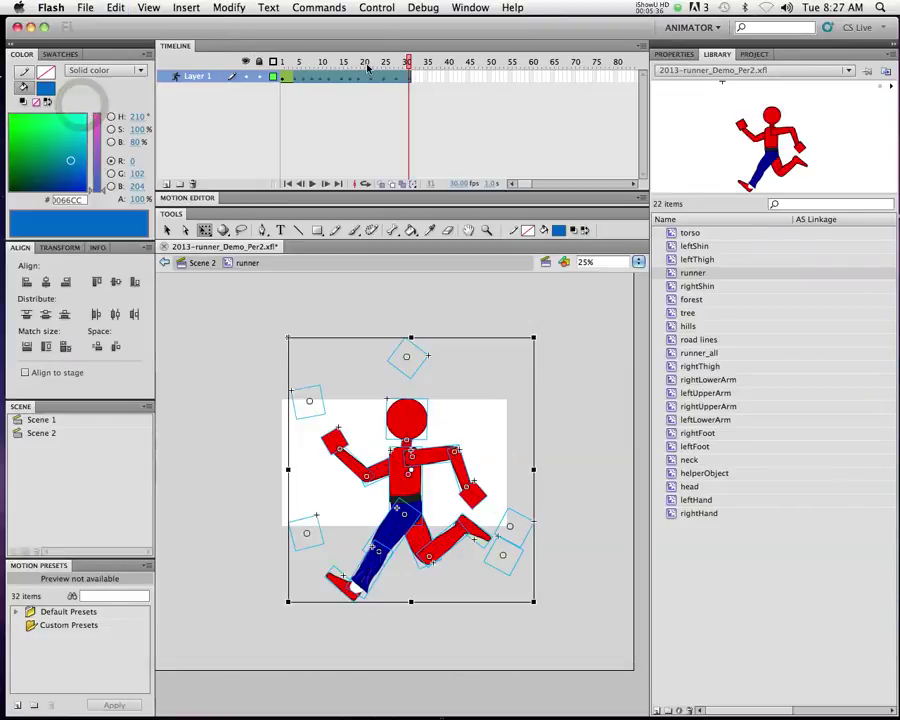
Duplicate the runner symbol in the library as 'runner - scene 2'
left_click(200, 263)
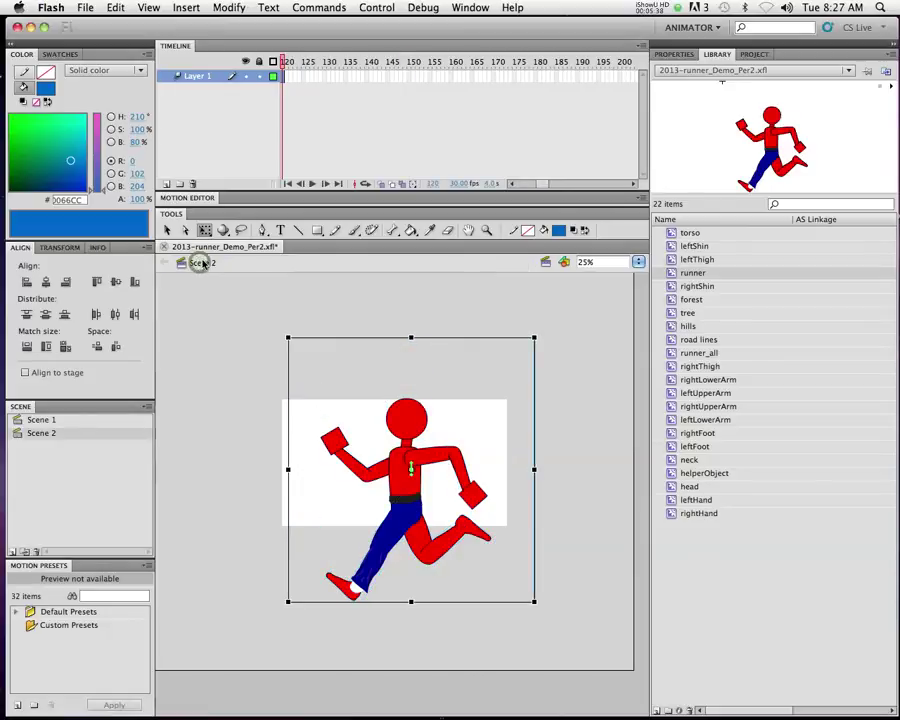
right_click(671, 274)
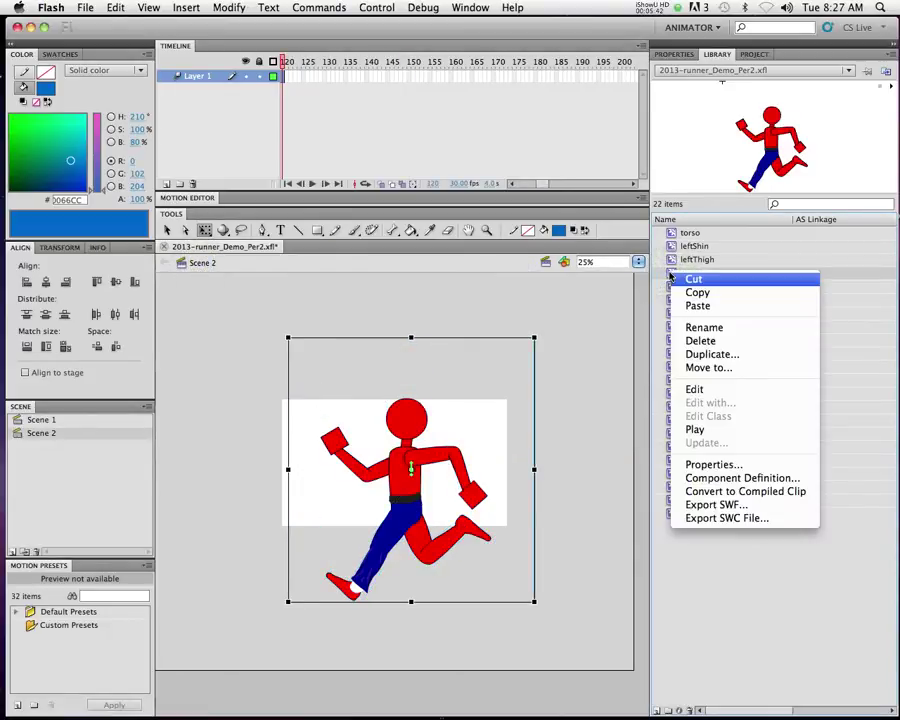
left_click(722, 356)
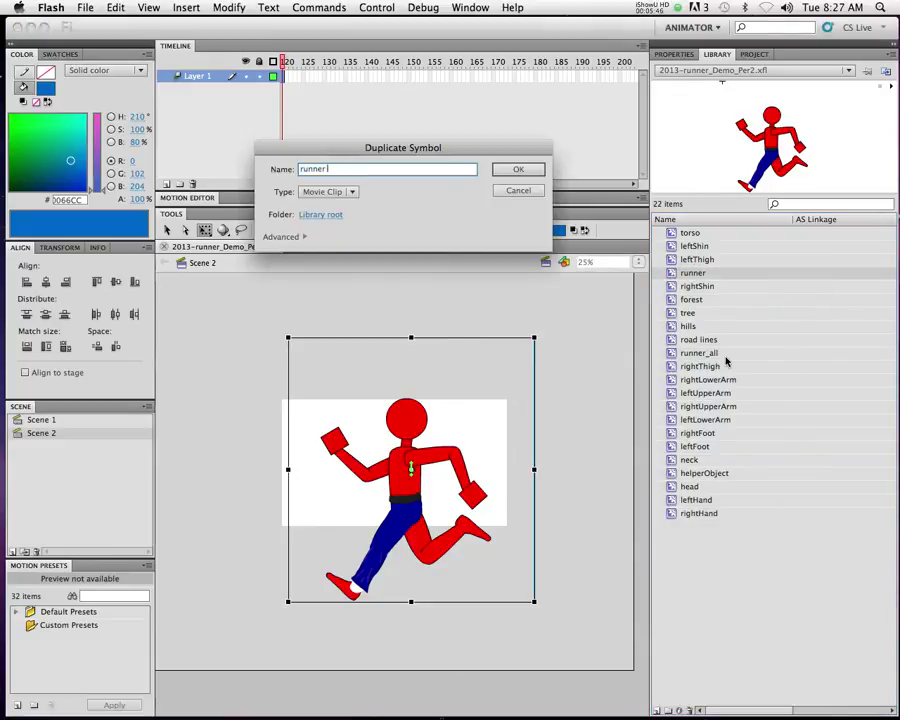
type("runner - scene 2")
key("Return")
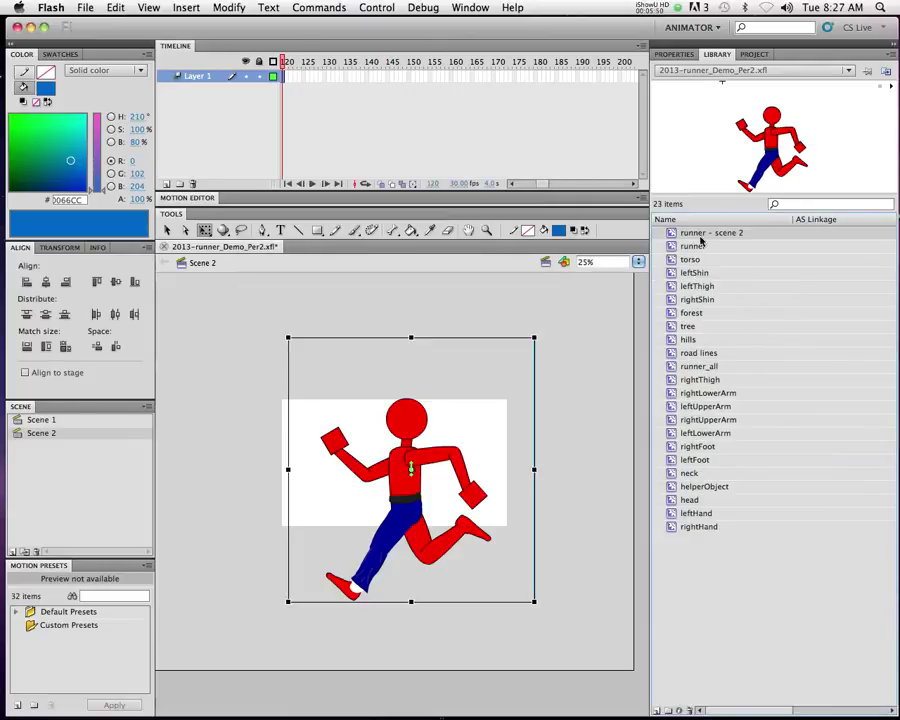
Rename the original runner symbol to 'runner - scene 1' and select 'runner - scene 2'
double_click(686, 246)
type("runner - scene")
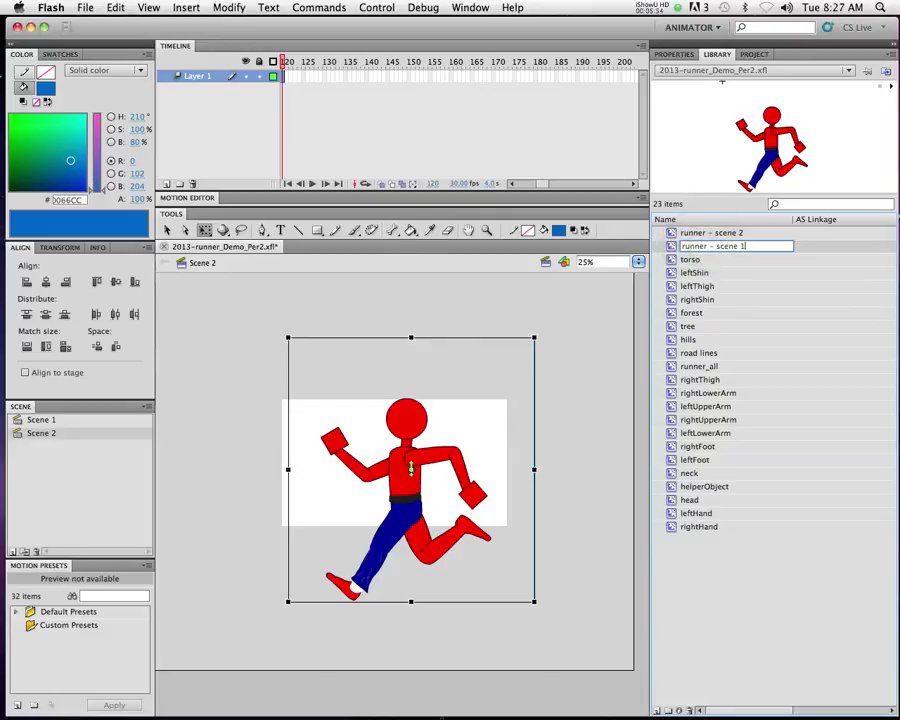
type(" 1")
key("Return")
left_click(676, 234)
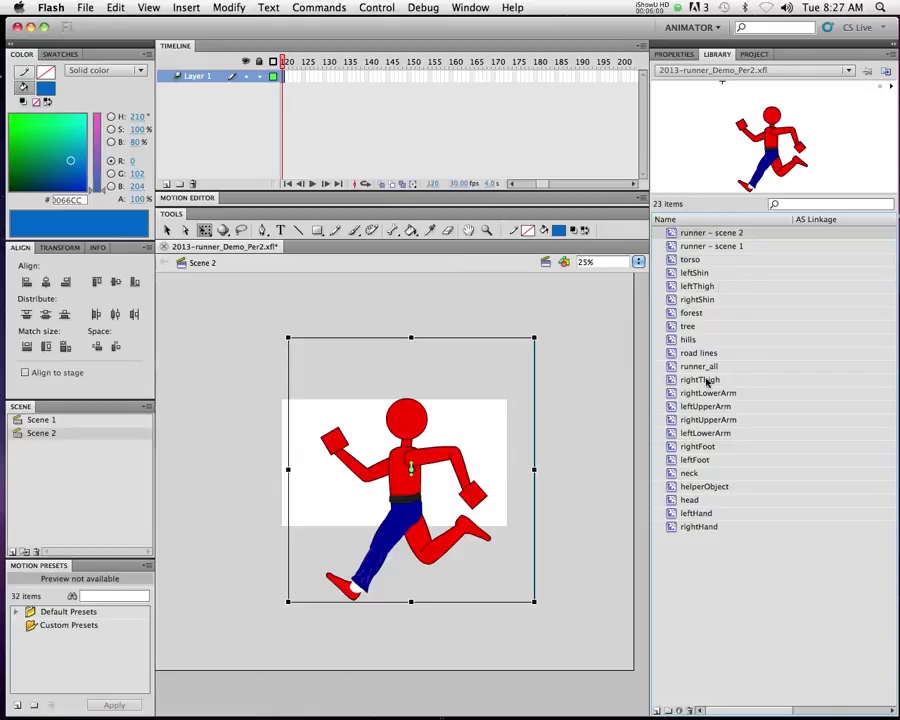
Enter the stage's runner instance, return to Scene 2, and show the instance's properties
double_click(348, 470)
left_click(198, 263)
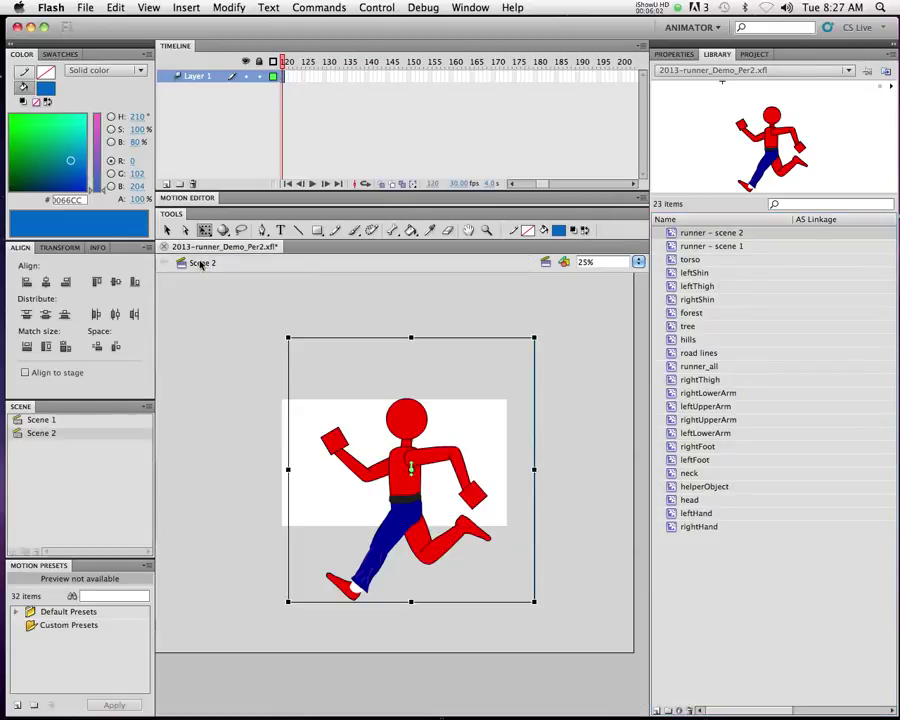
left_click(405, 412)
left_click(676, 54)
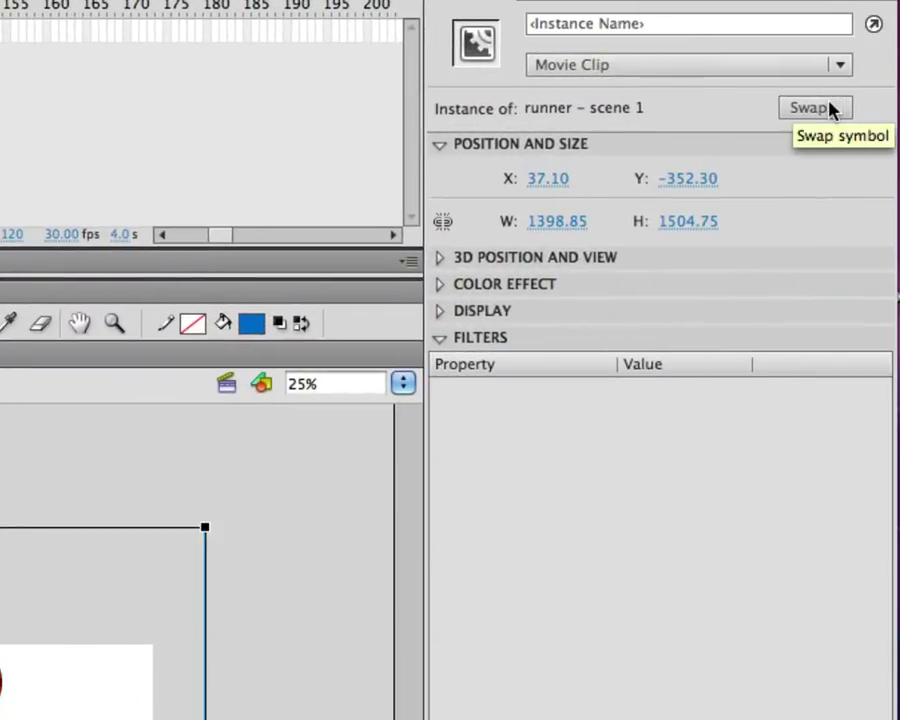
Swap the Scene 2 runner instance from 'runner - scene 1' to the 'runner - scene 2' symbol
left_click(829, 110)
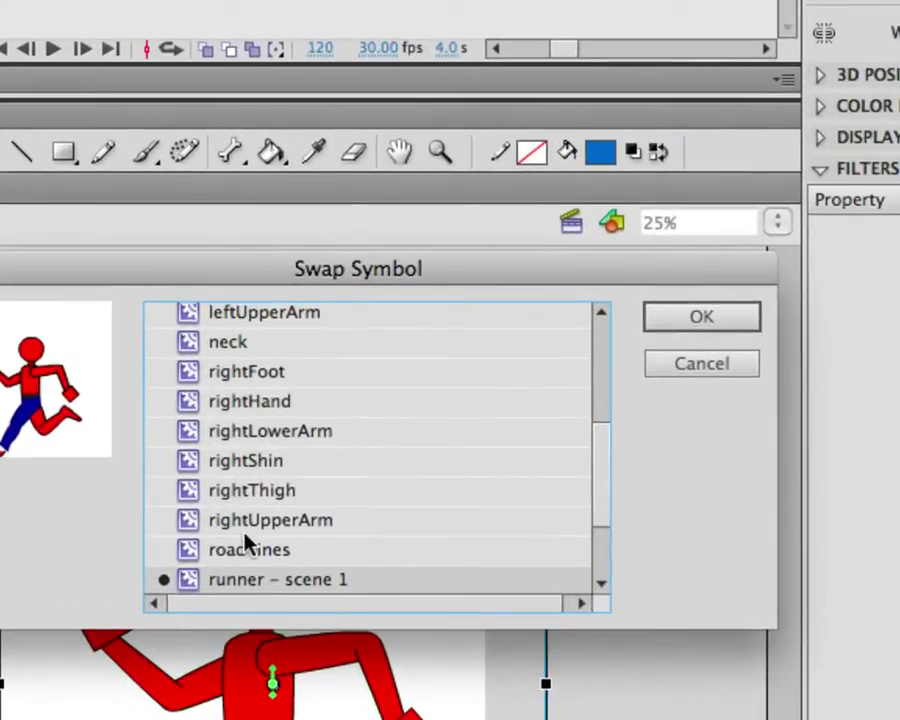
scroll(244, 515, "down", 2)
left_click(257, 490)
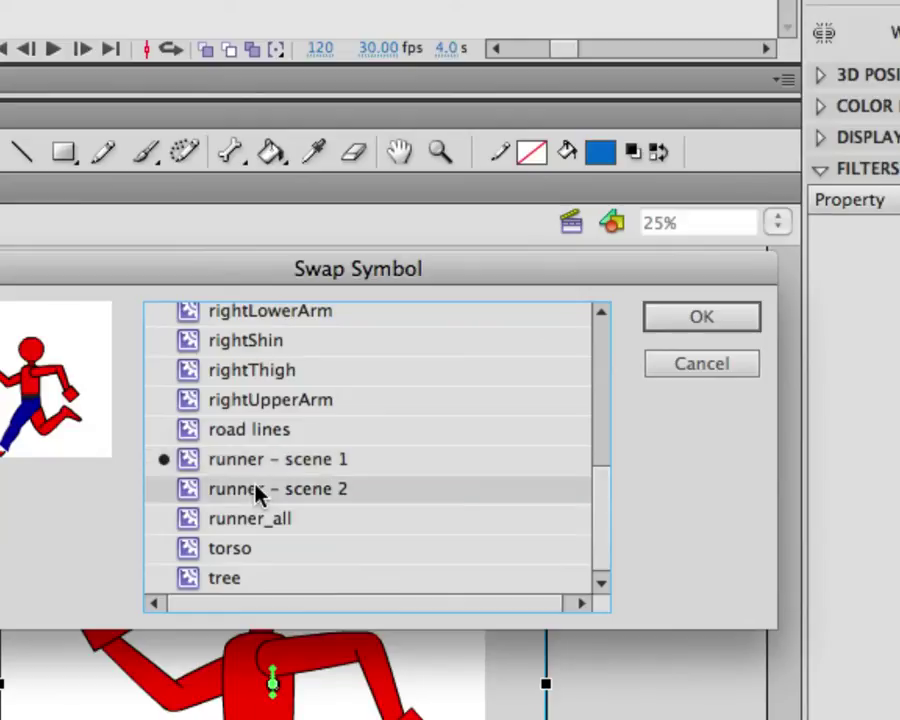
left_click(697, 318)
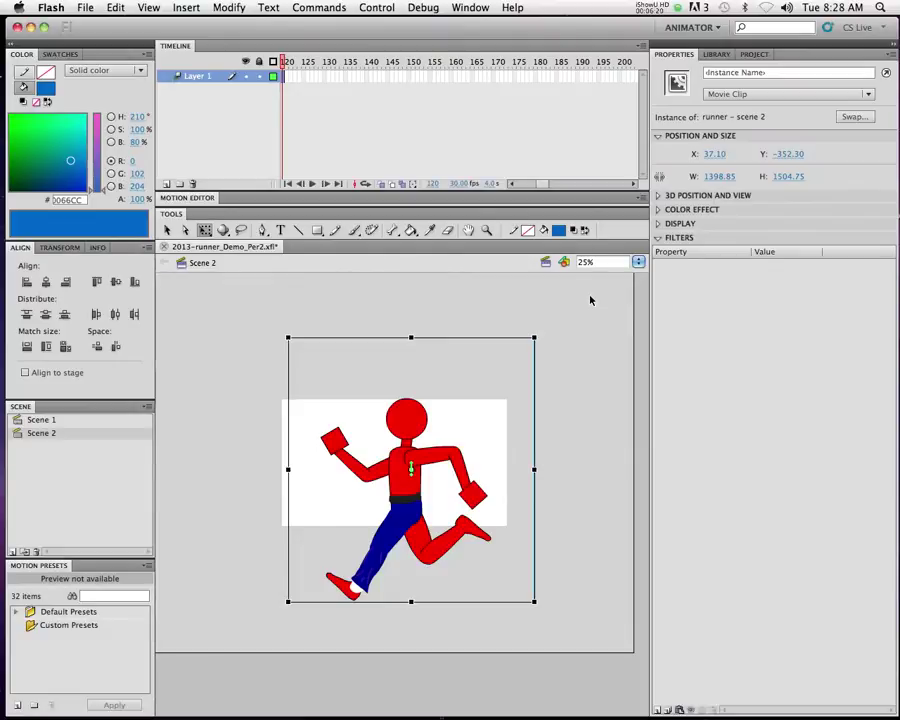
Inside 'runner - scene 2', apply Clear Pose to the armature span on the timeline
double_click(409, 437)
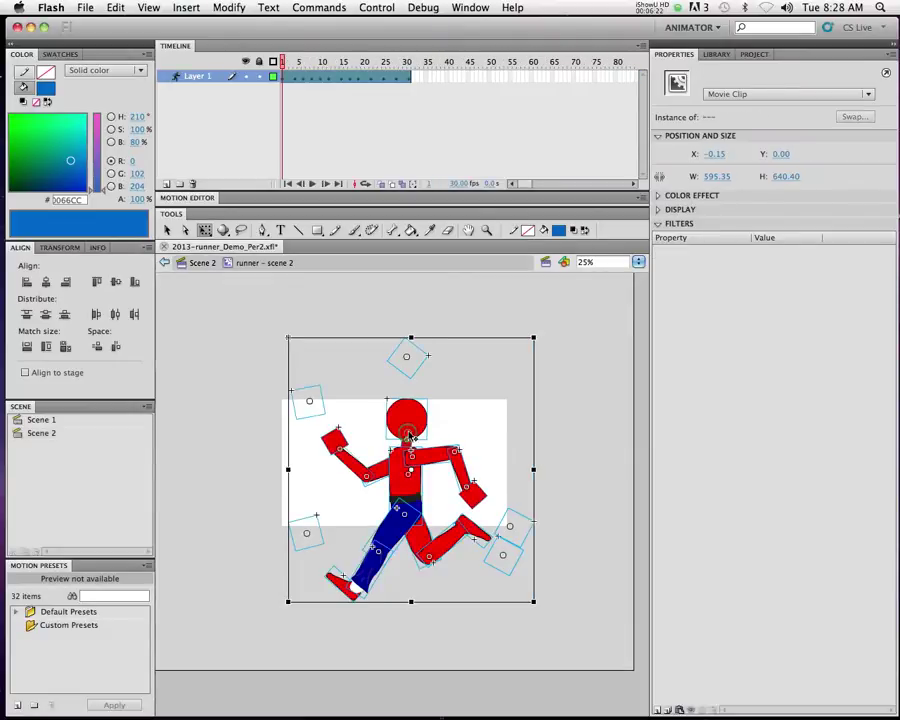
left_click_drag(290, 79, 407, 84)
left_click(295, 77)
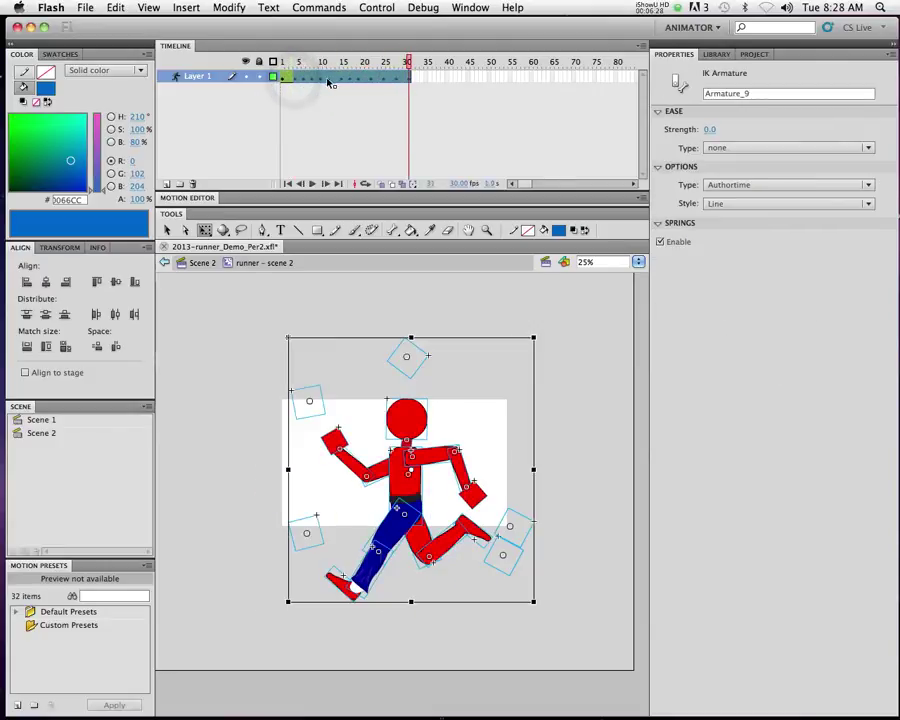
right_click(330, 80)
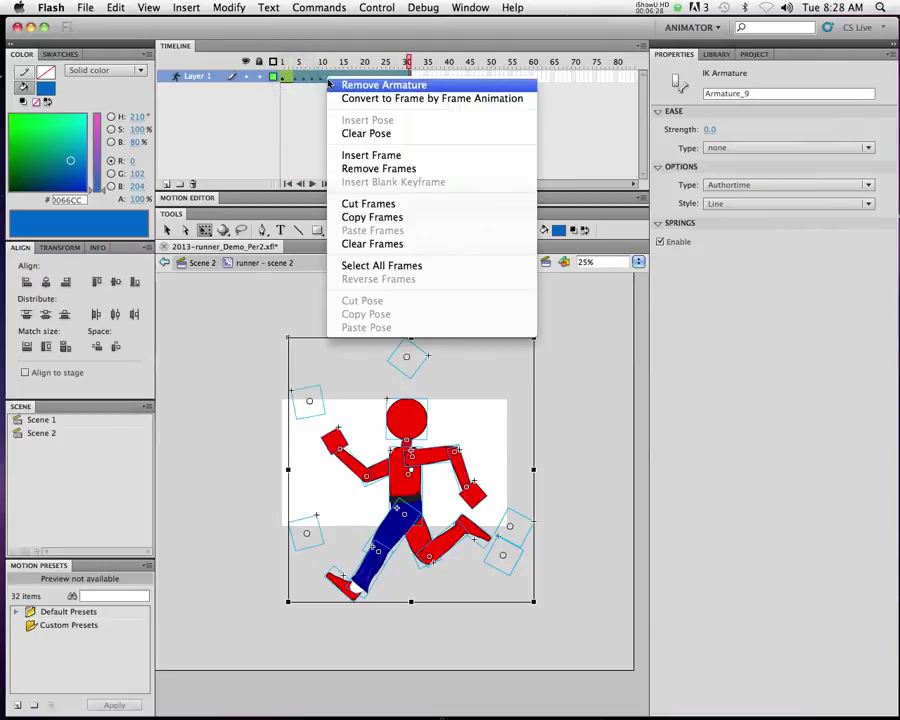
left_click(373, 134)
Return to Scene 2 and test-play the movie with Cmd+Return, then close the preview
left_click(193, 264)
key("super+Return")
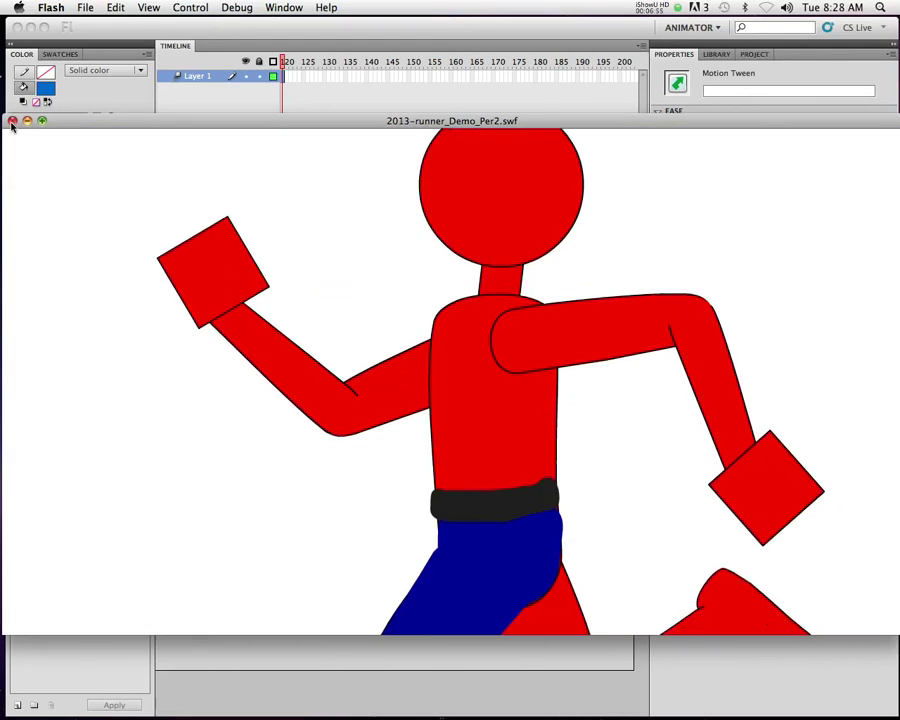
left_click(12, 120)
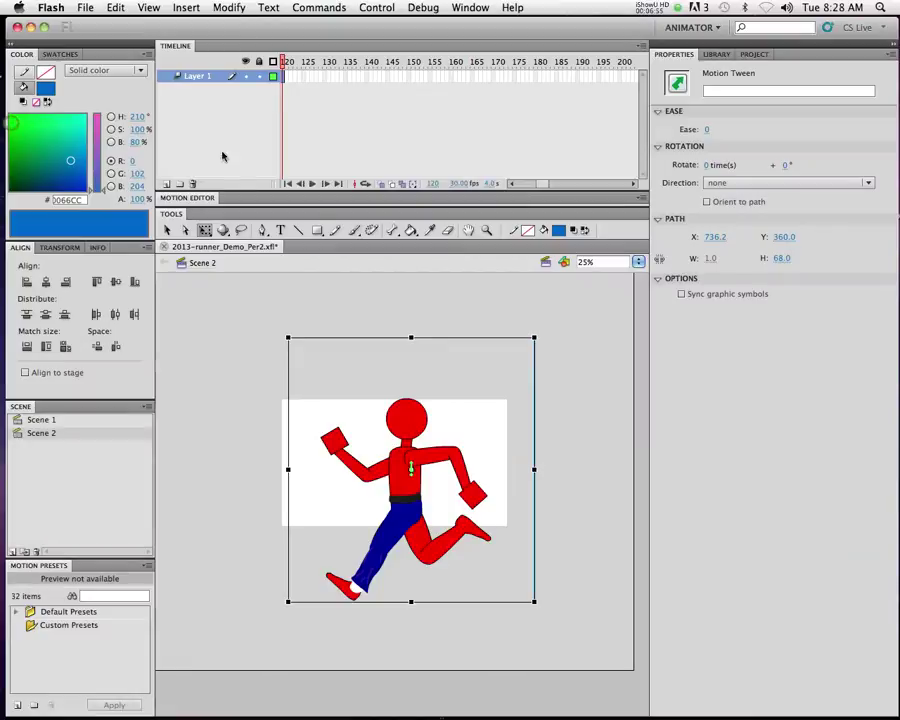
Inside the rightLowerArm symbol, add Layer 2 and brush a blue scribble over the arm
double_click(398, 410)
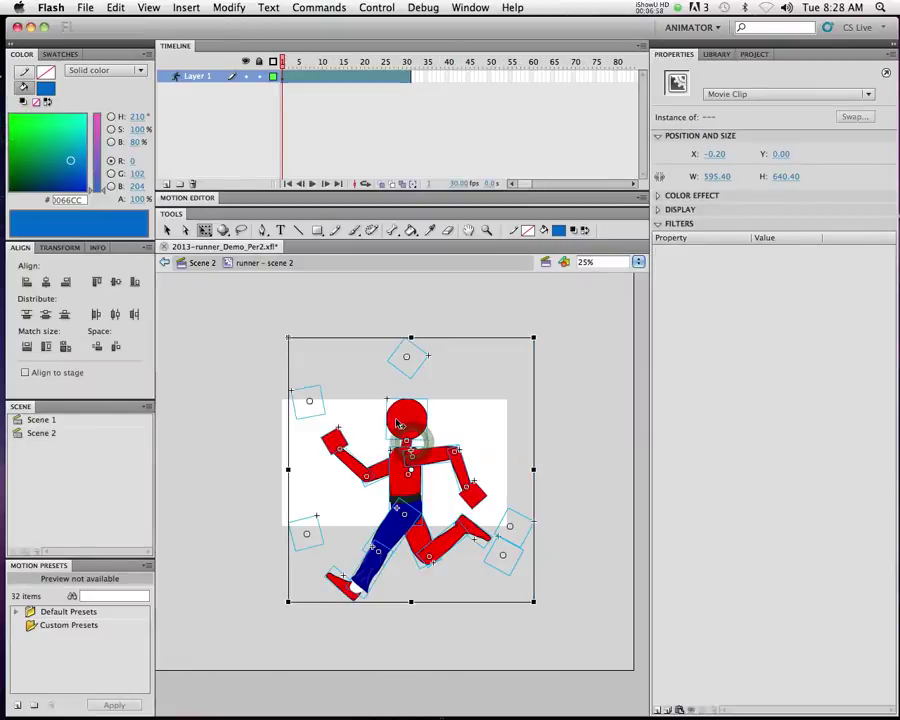
left_click(200, 352)
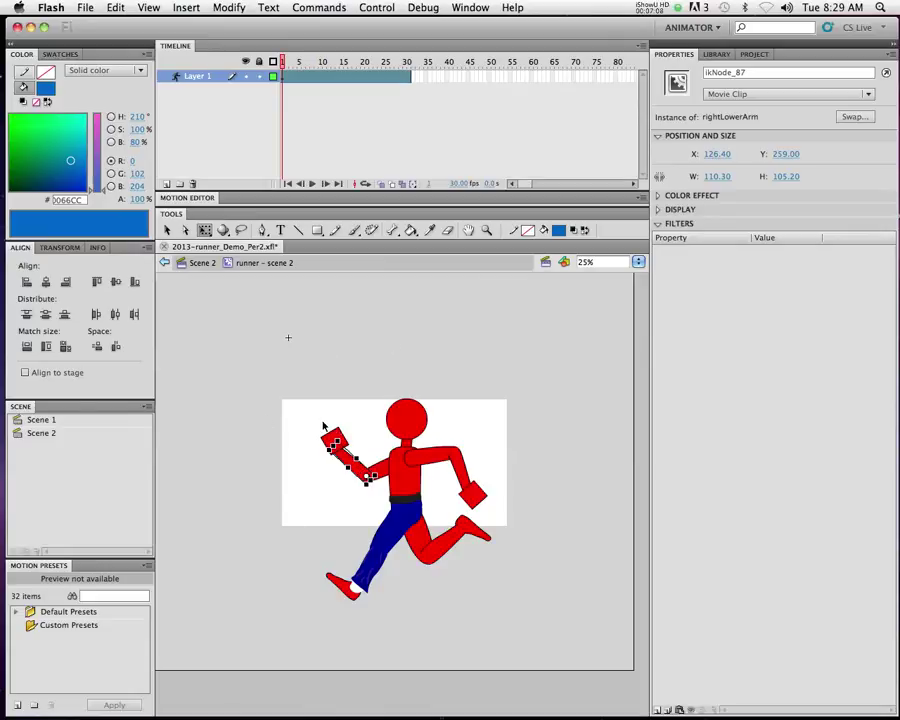
double_click(350, 465)
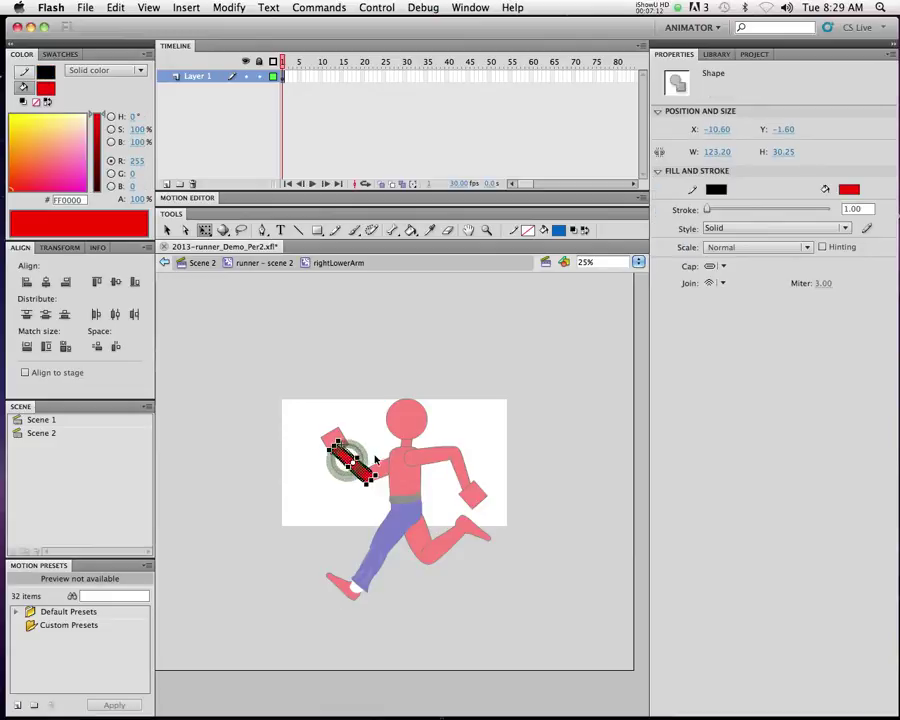
left_click(166, 184)
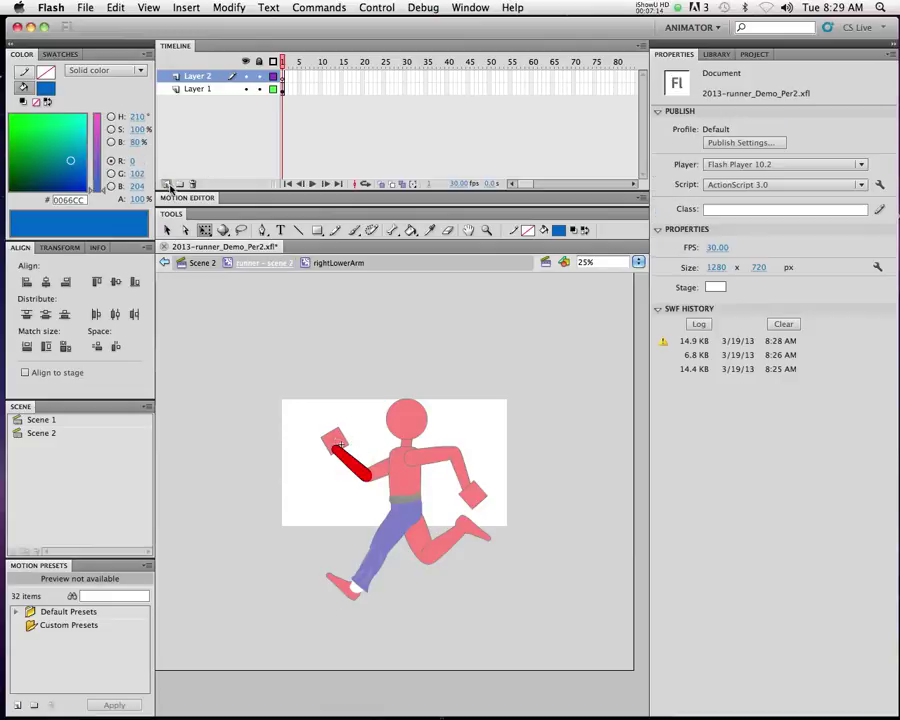
left_click(353, 230)
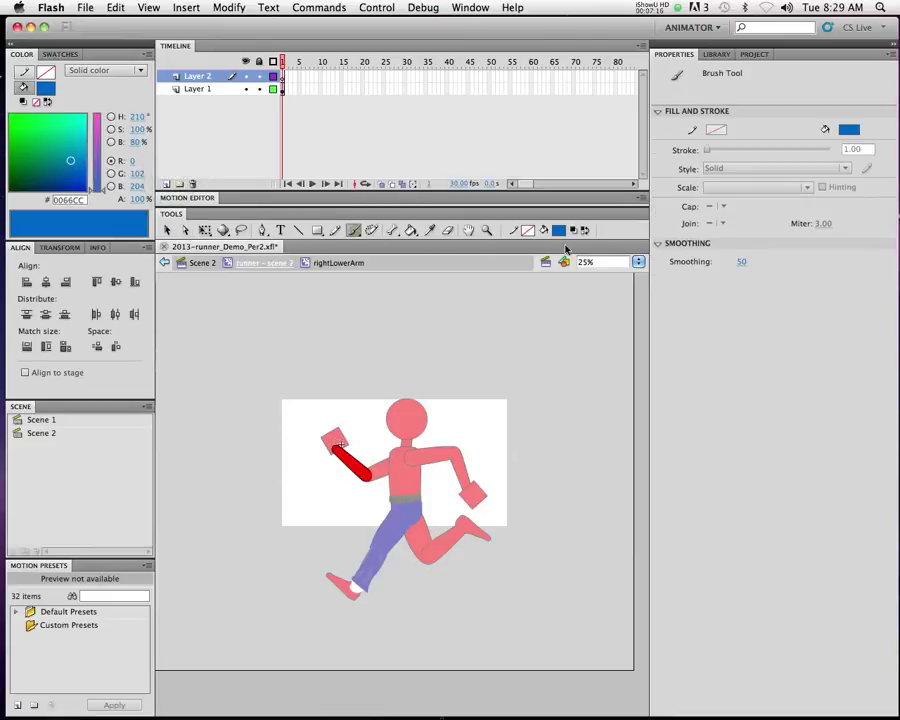
mouse_move(335, 458)
left_mouse_down()
mouse_move(372, 471)
mouse_move(382, 441)
mouse_move(355, 480)
left_mouse_up()
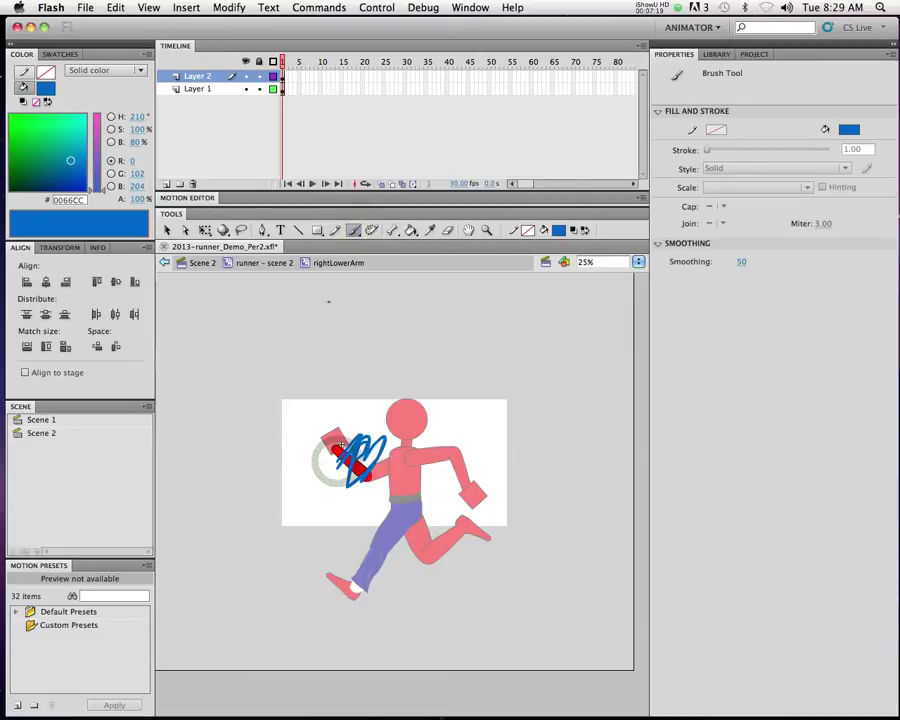
left_click(199, 262)
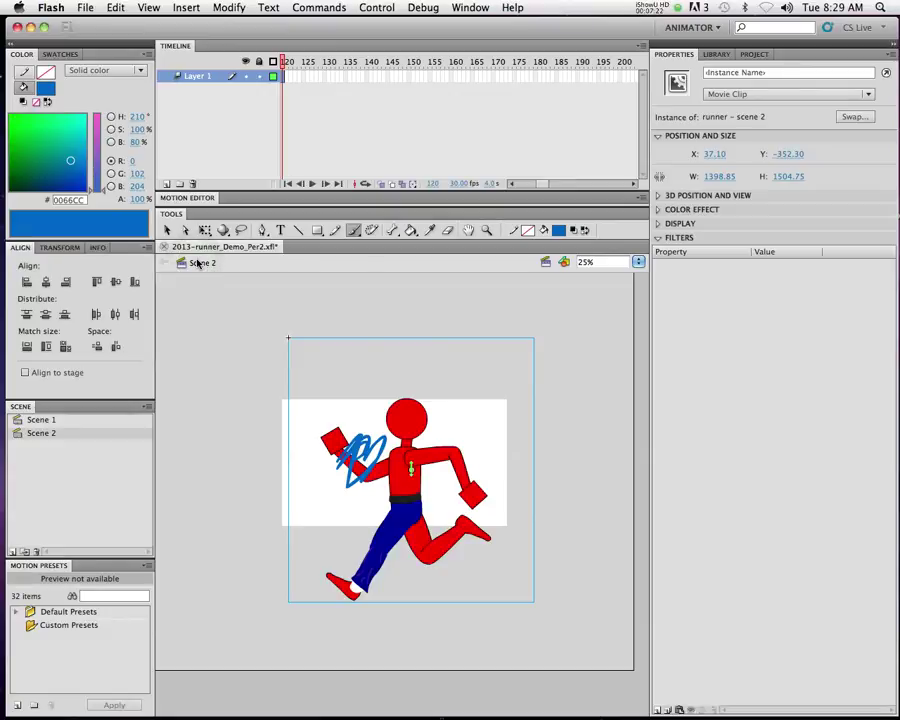
Switch to Scene 1 and dismiss the tween-span drawing alert with OK
left_click(37, 421)
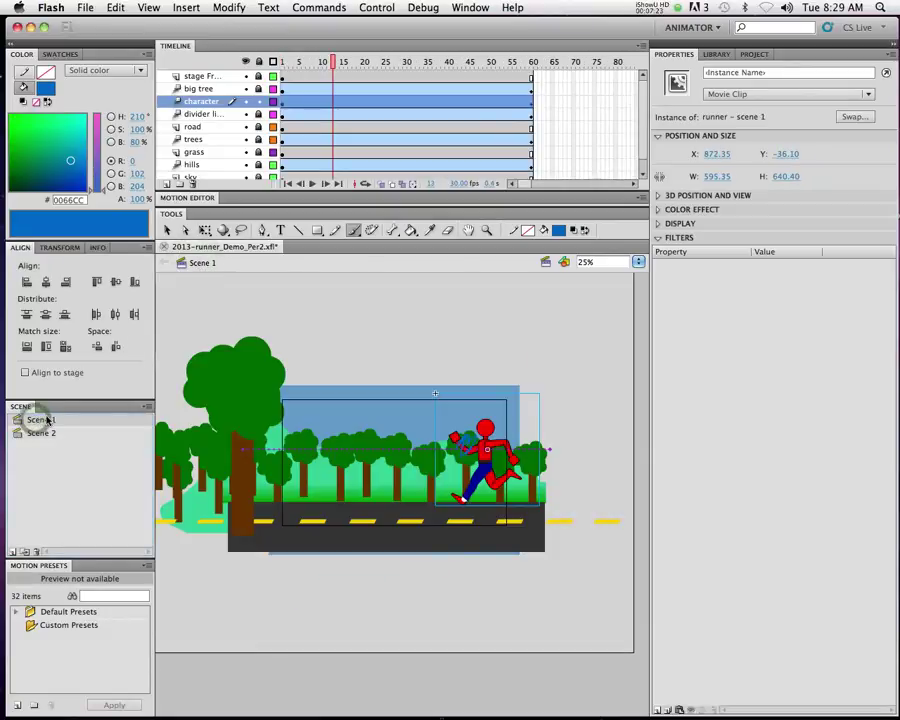
left_click(490, 448)
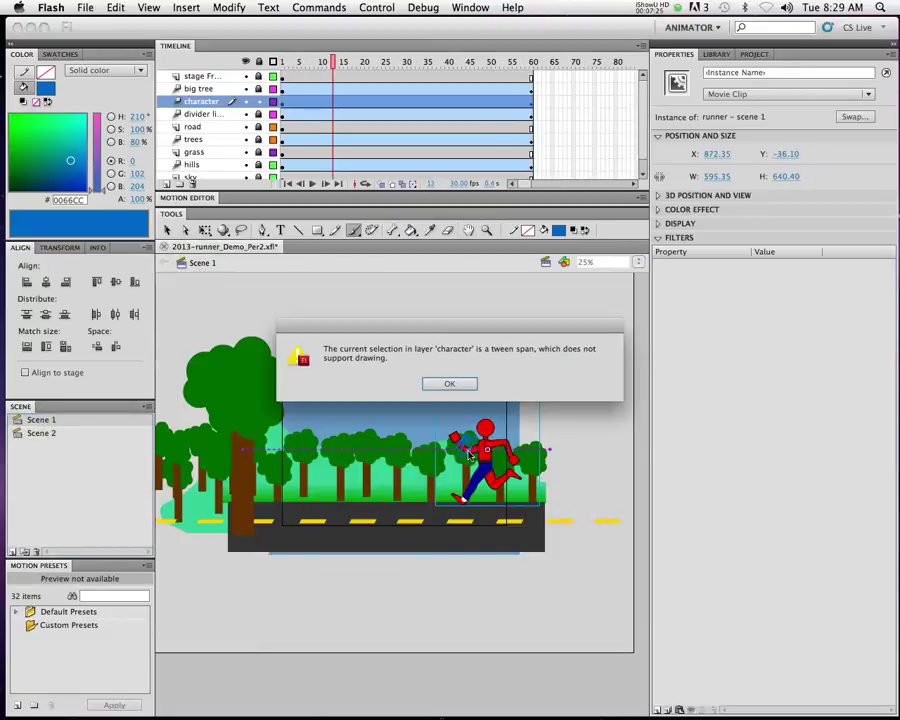
left_click(457, 382)
Zoom in and out to check the blue arm scribble on Scene 1's runner, then return to Scene 2
key("super+1")
scroll(478, 450, "left", 5)
scroll(478, 450, "up", 3)
key("super+minus")
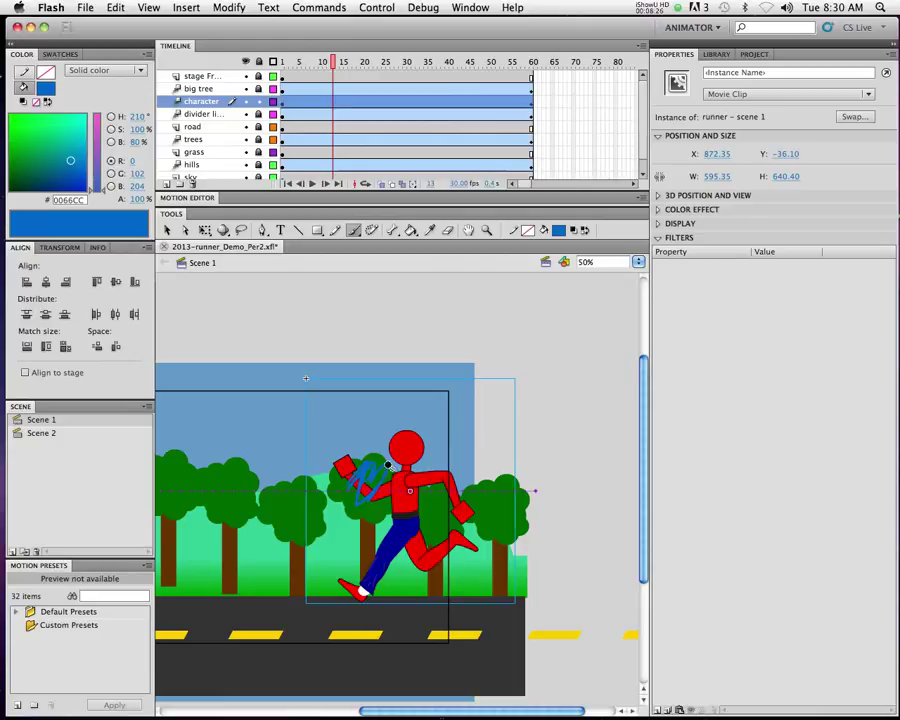
left_click(40, 433)
Move Scene 2 above Scene 1 in the Scene panel and test the movie with Cmd+Return
left_click_drag(40, 433, 34, 418)
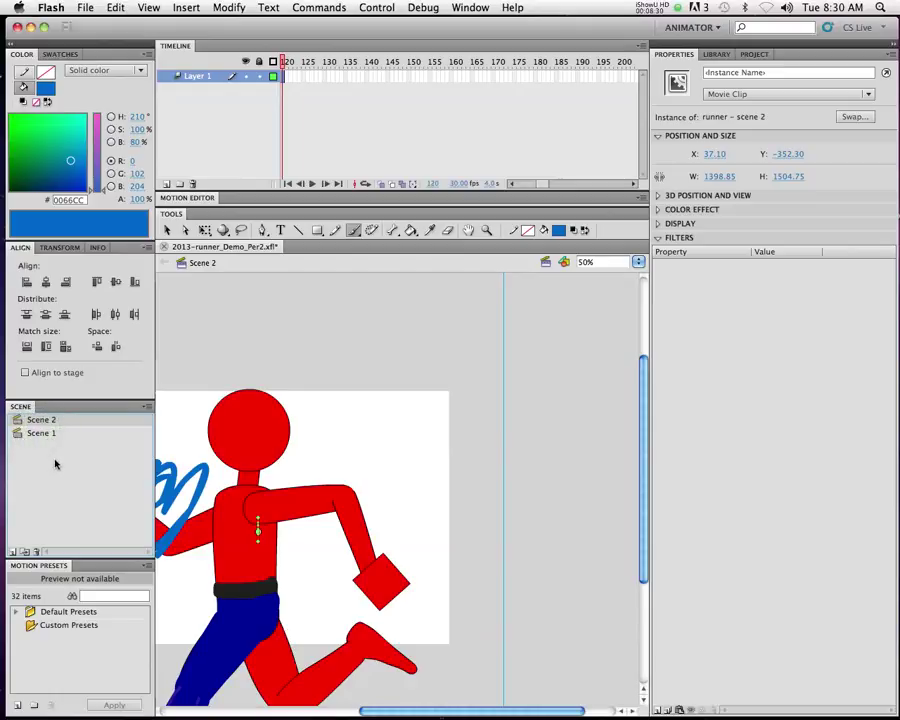
left_click(55, 462)
key("super+Return")
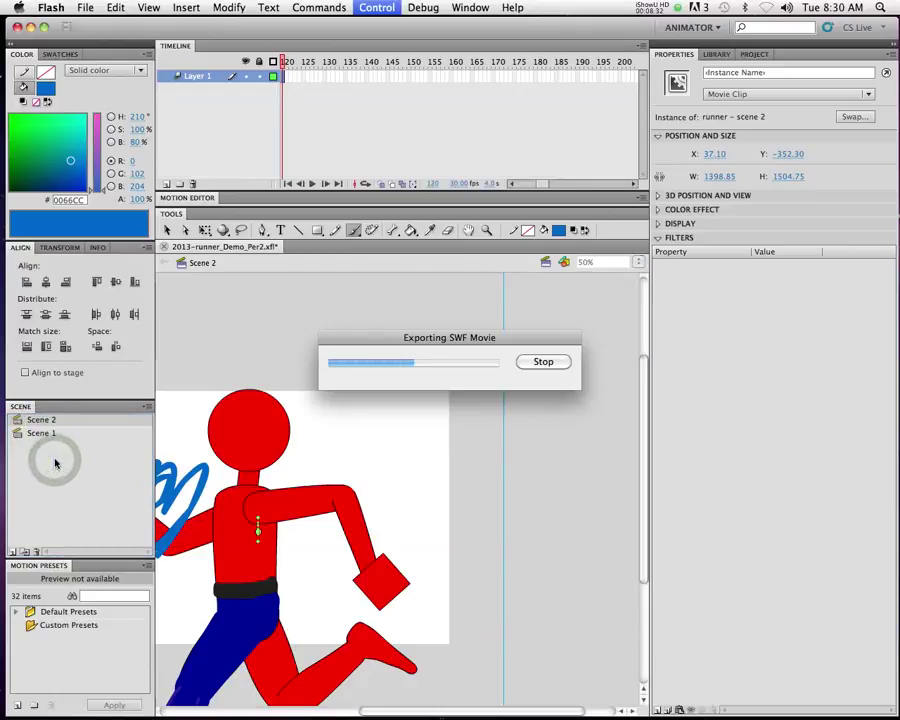